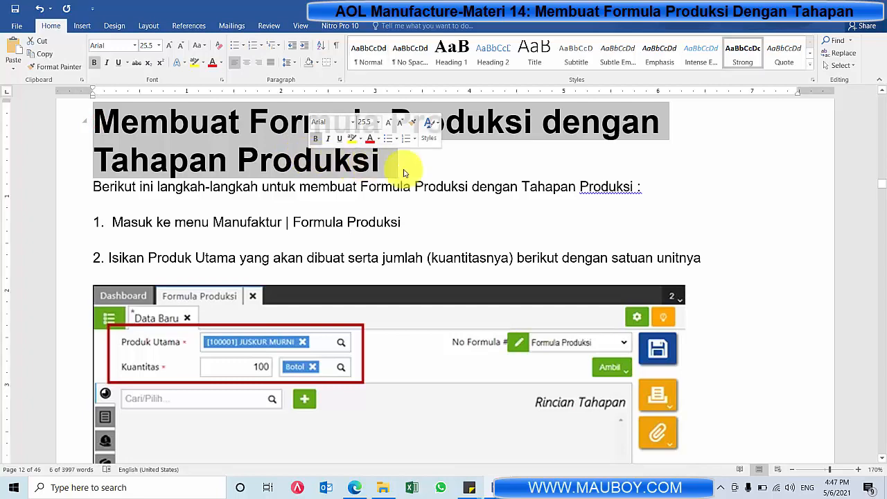
Examine the guide from the staged production formula section through to the "Tahapan Produksi & Tahapan Proses" module overview.
click(414, 169)
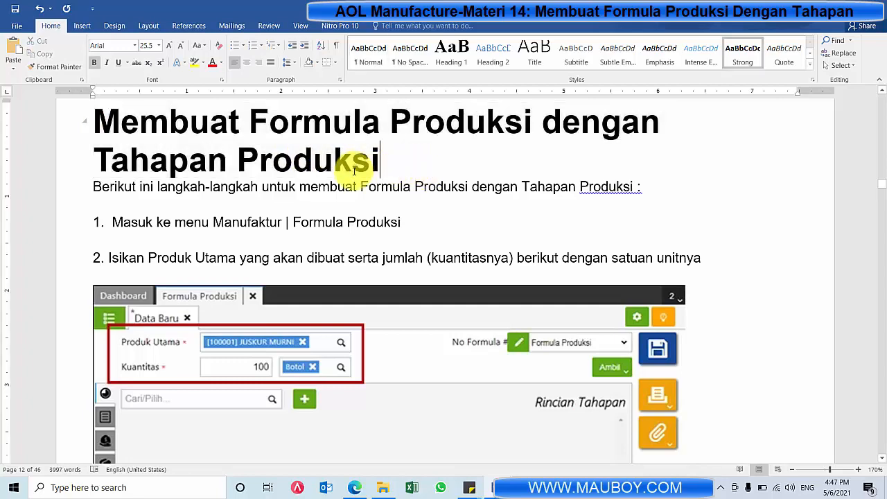
scroll(354, 175, down, 15)
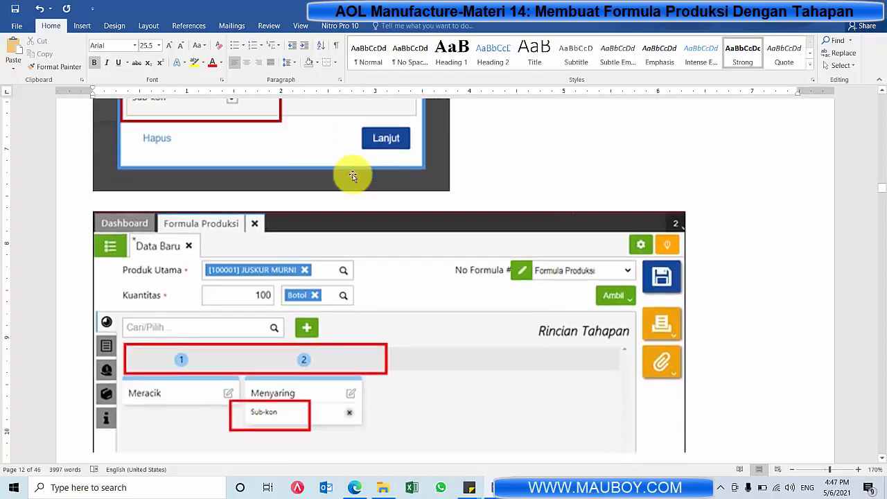
scroll(353, 175, down, 10)
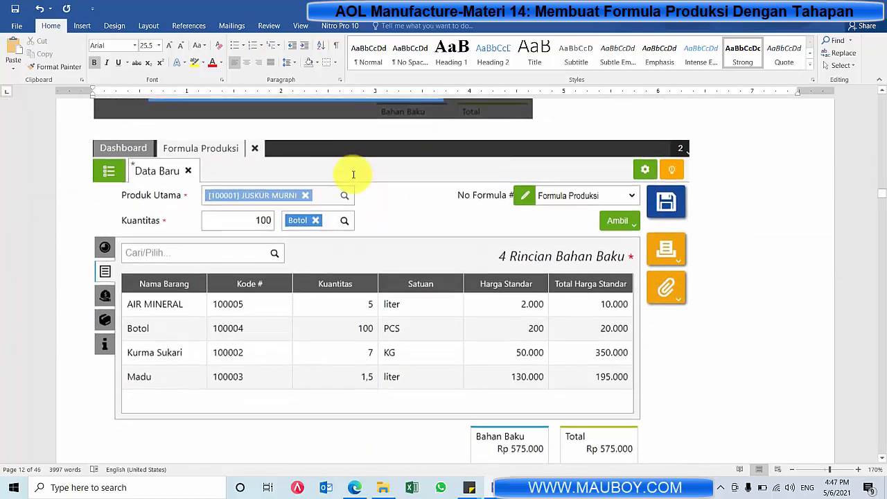
scroll(353, 175, down, 12)
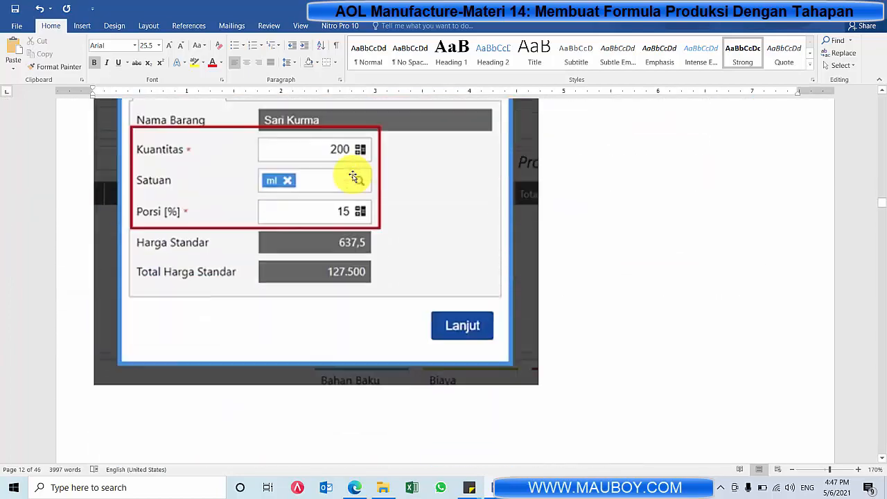
scroll(353, 174, down, 15)
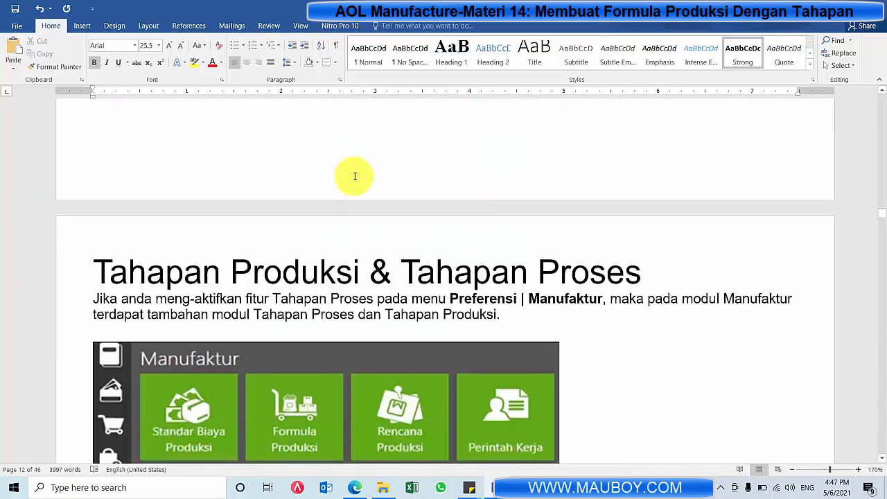
scroll(354, 177, down, 3)
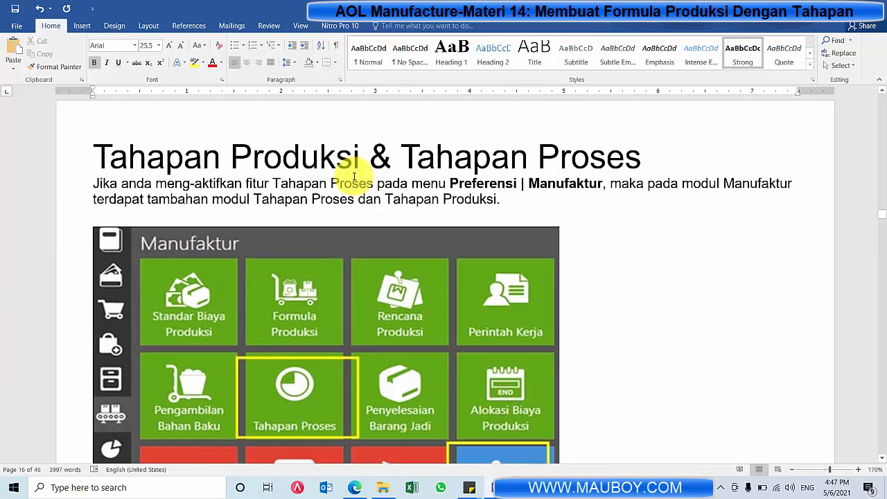
scroll(117, 166, down, 2)
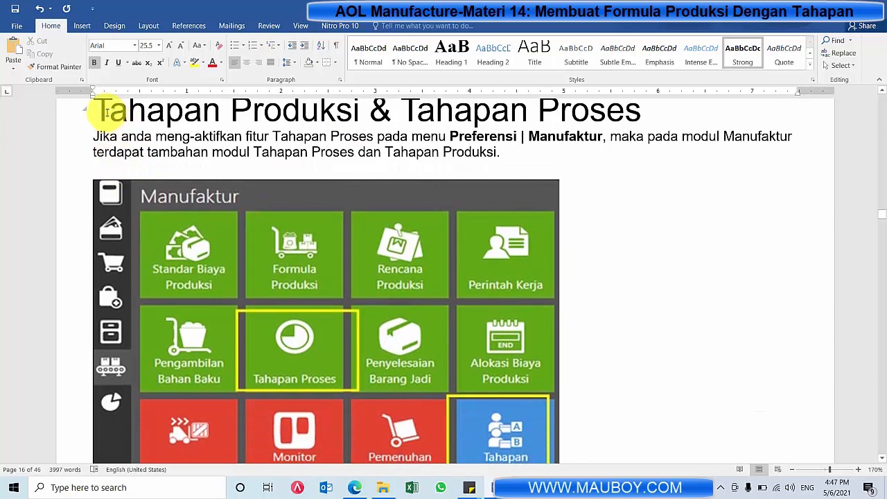
drag(116, 111, 611, 127)
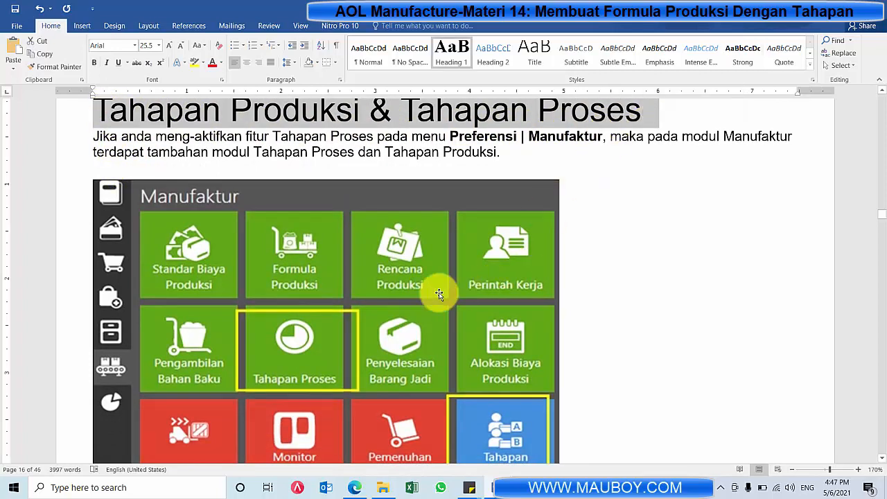
scroll(333, 339, down, 2)
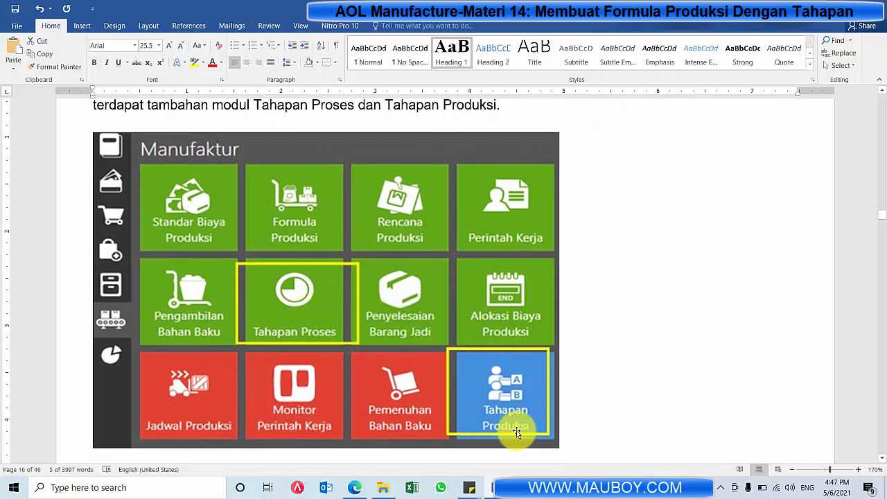
Switch to Accurate Online to compare its Manufaktur modules with the guide's illustration, and return to the Word guide.
click(360, 490)
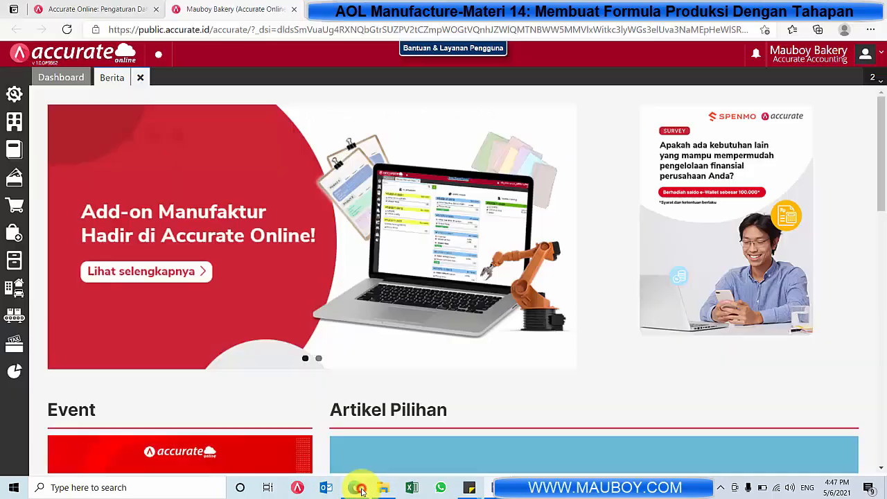
click(15, 313)
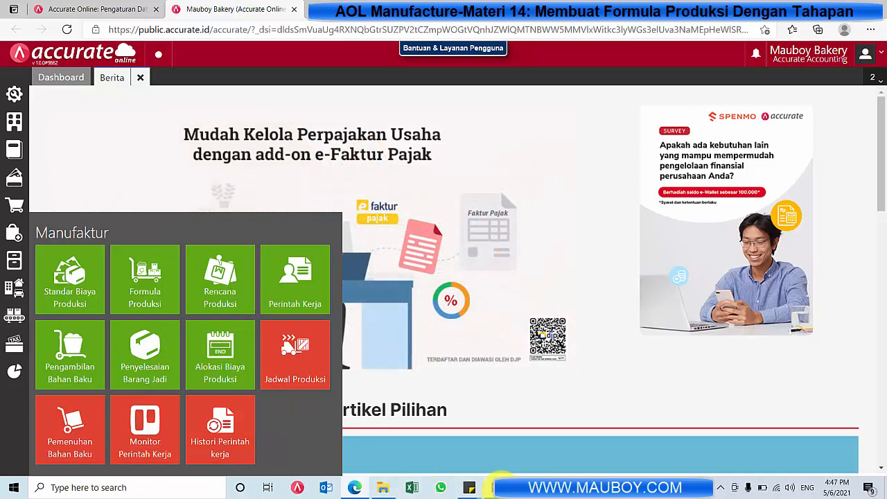
mouse_move(492, 487)
click(517, 455)
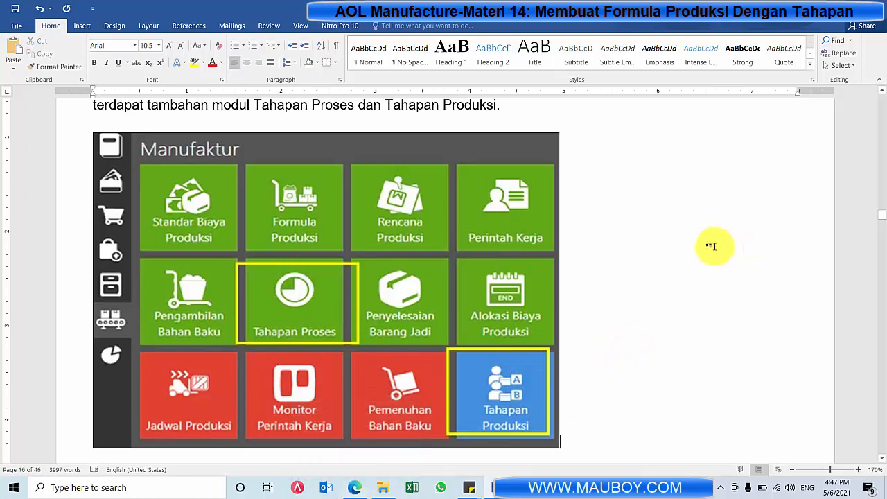
Read the guide's paragraph on activating the Tahapan Proses feature through Preferensi | Manufaktur.
scroll(710, 246, down, 1)
scroll(711, 246, down, 3)
scroll(714, 246, down, 4)
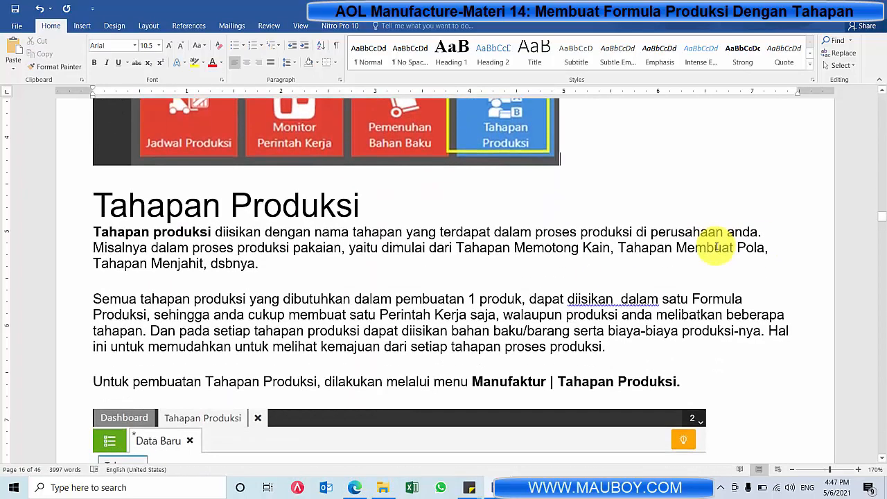
scroll(714, 247, down, 3)
scroll(714, 246, up, 7)
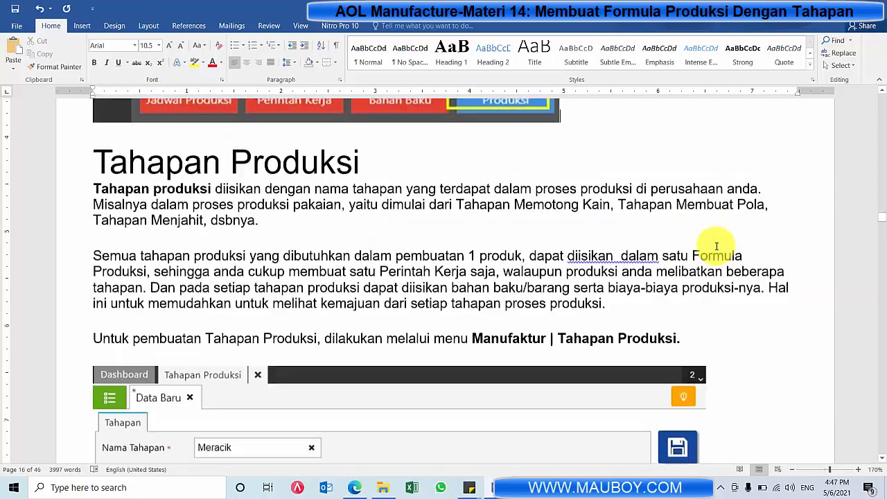
scroll(714, 246, up, 7)
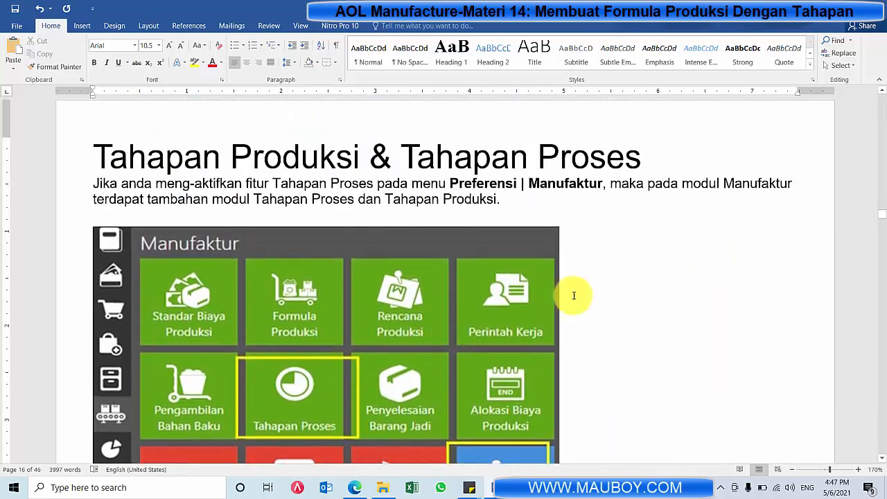
drag(91, 185, 535, 195)
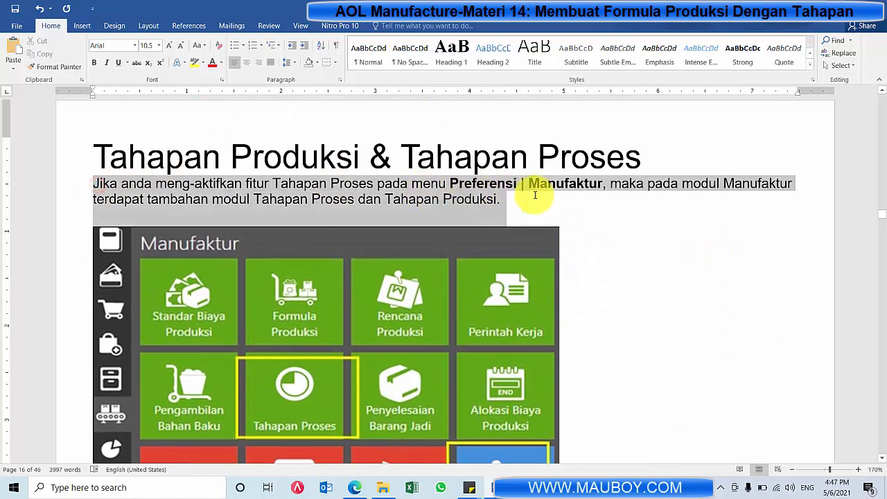
click(316, 188)
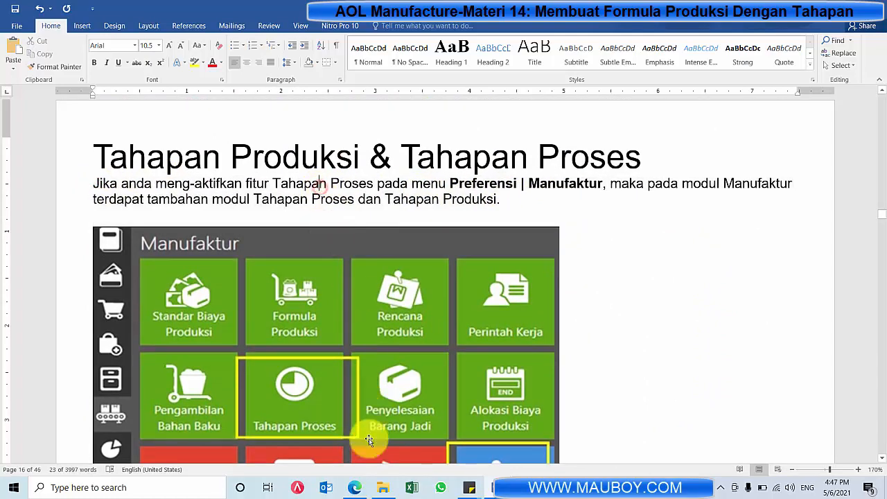
Switch to Accurate Online and open the Manufaktur section of the company preferences.
click(354, 487)
click(12, 99)
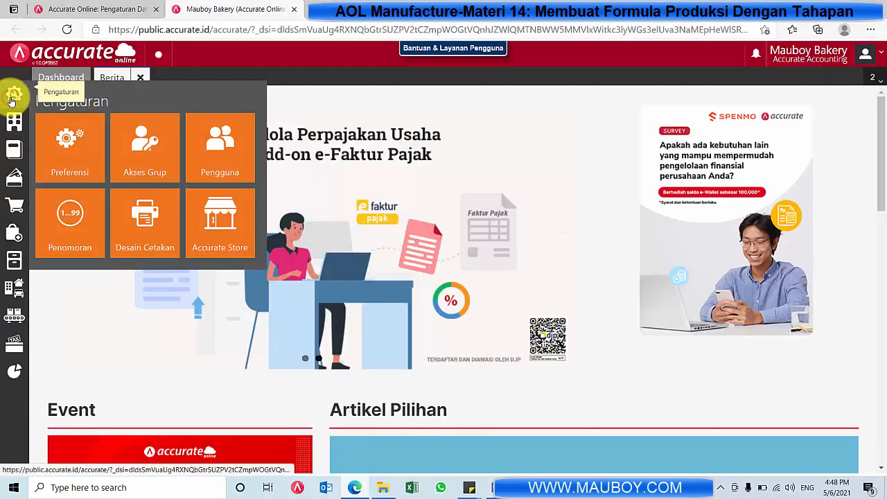
click(64, 143)
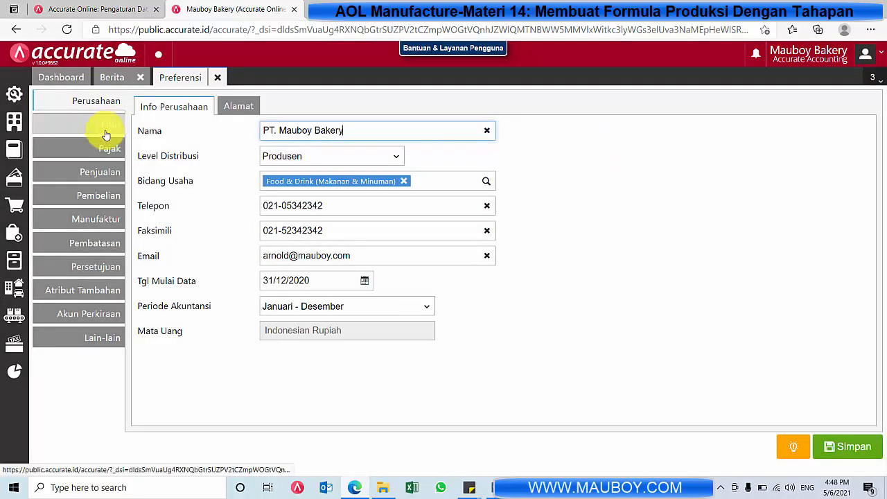
click(91, 222)
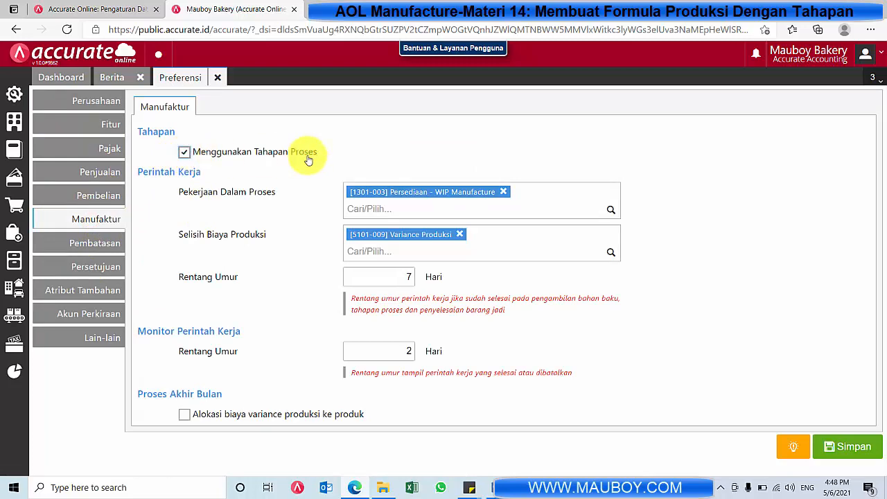
Check the guide's Manufaktur module illustration in Word against the modules currently offered in Accurate Online.
mouse_move(472, 486)
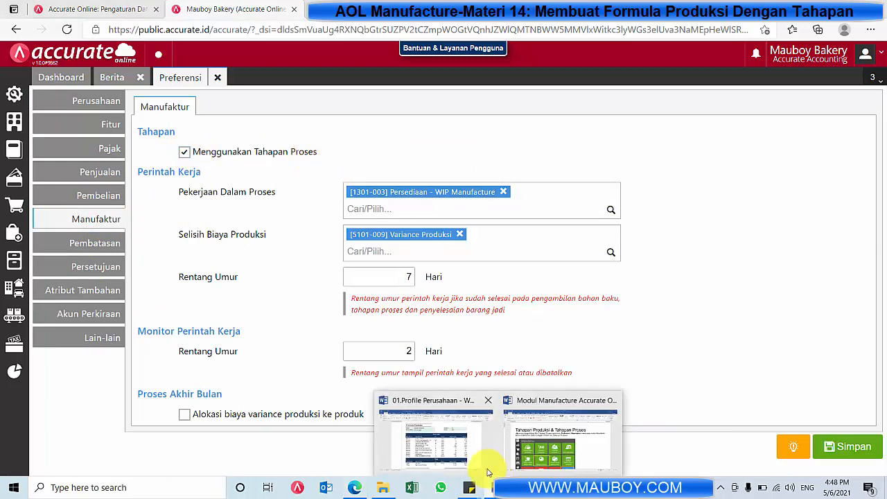
click(551, 443)
scroll(316, 376, down, 3)
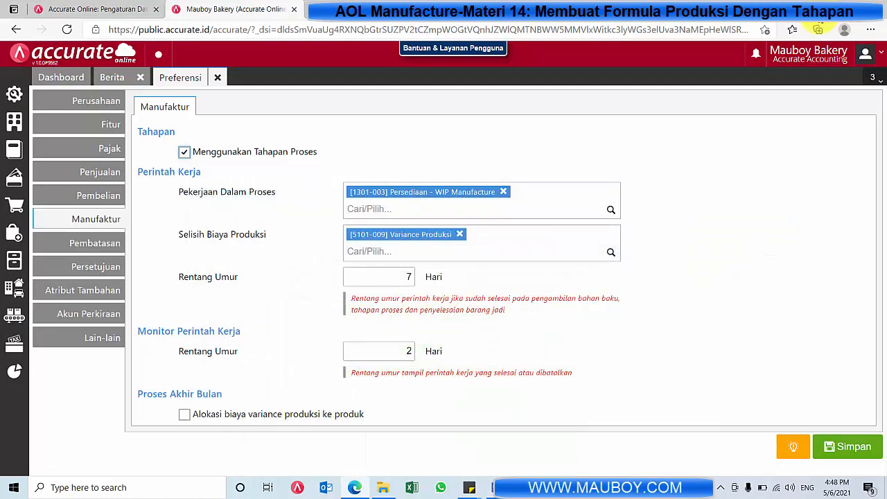
click(817, 11)
click(15, 313)
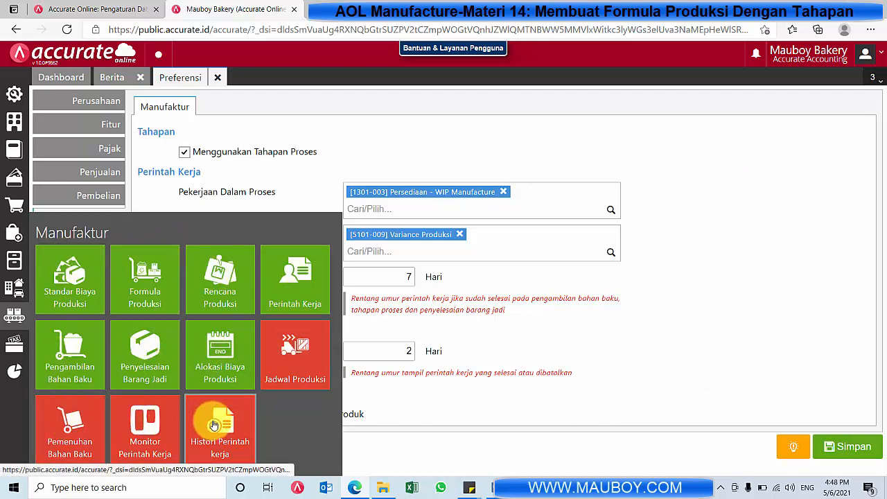
click(669, 192)
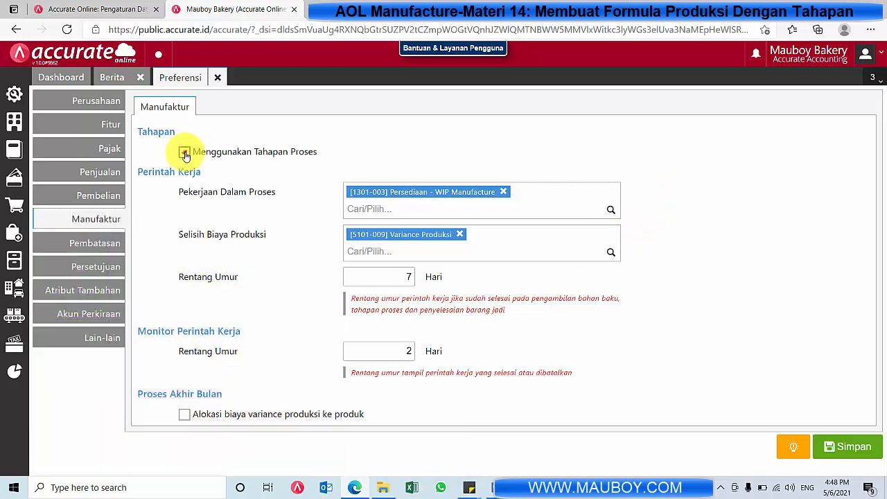
Enable Menggunakan Tahapan Proses, save the preferences, and display the Manufaktur modules.
click(184, 152)
click(835, 446)
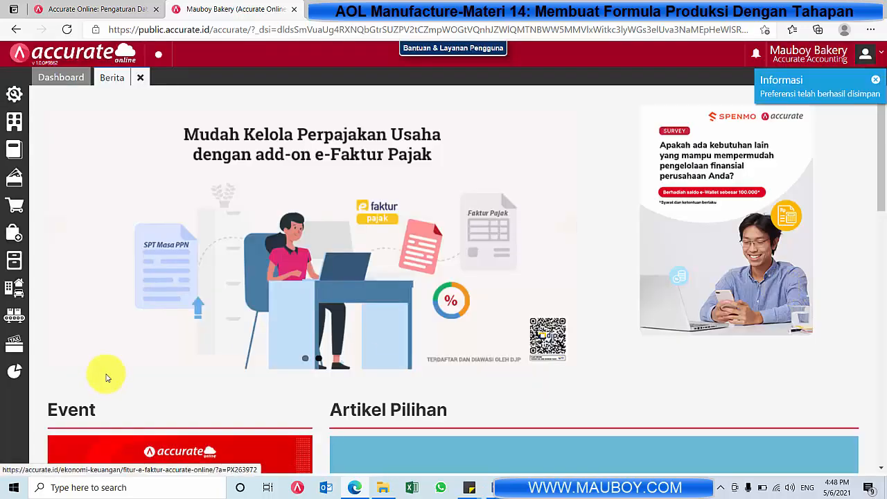
click(15, 319)
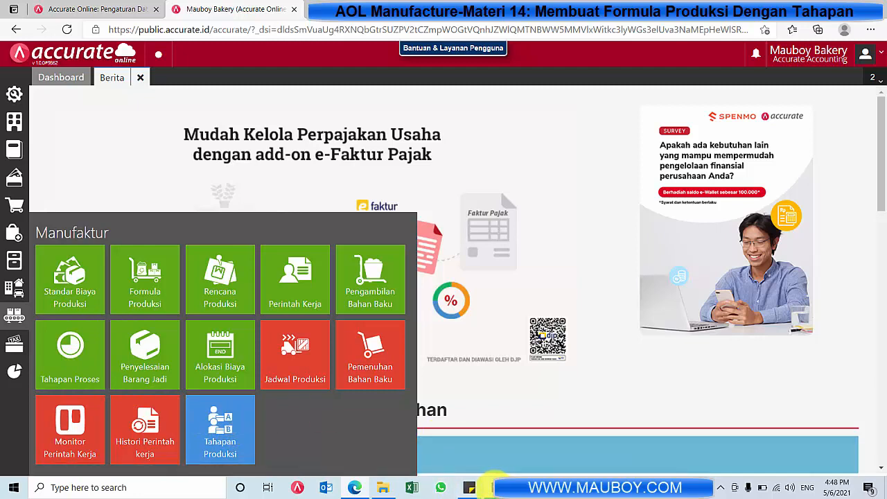
Switch to the Word guide and read the Tahapan Produksi explanation, including its clothing production stage examples.
mouse_move(494, 485)
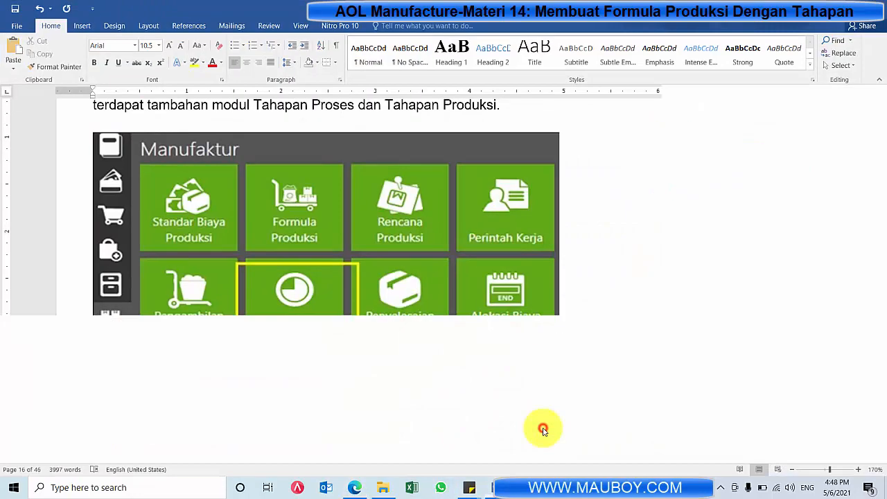
click(551, 436)
scroll(396, 350, down, 5)
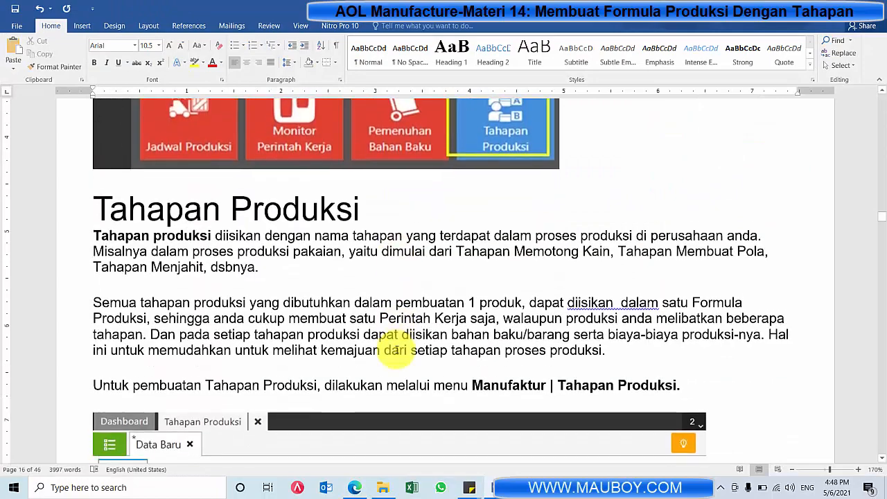
scroll(395, 350, down, 2)
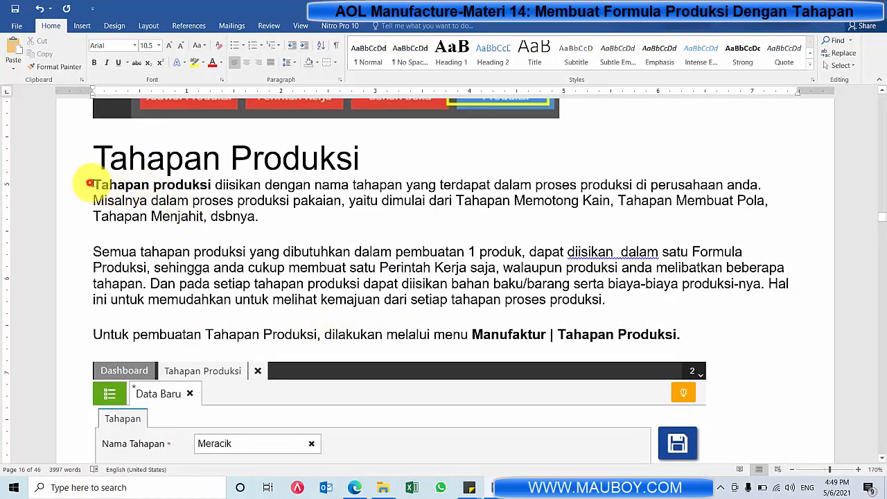
drag(90, 183, 352, 211)
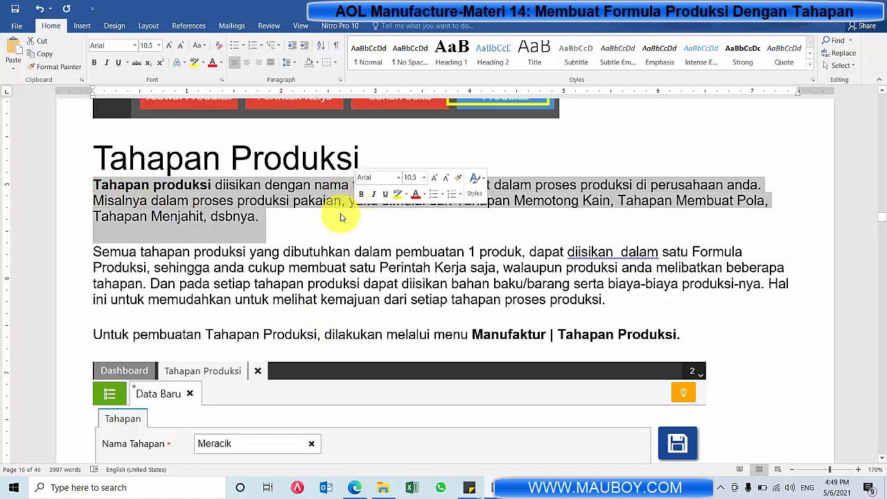
click(238, 199)
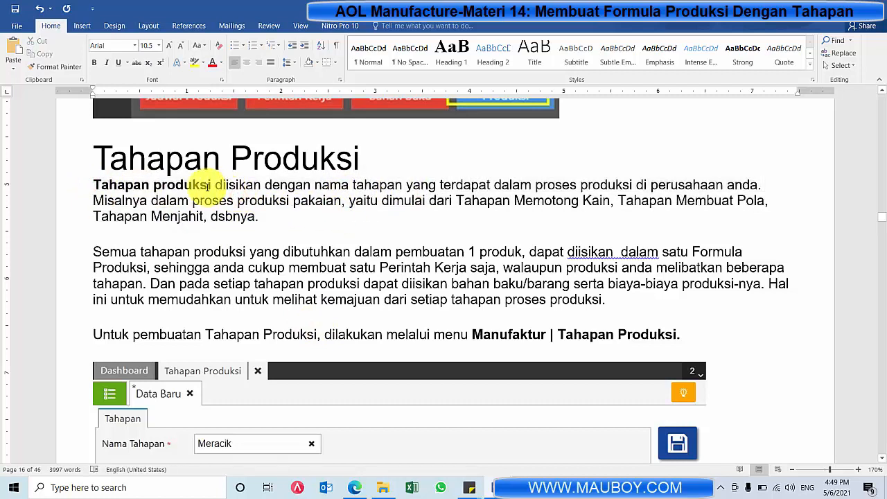
drag(210, 185, 566, 199)
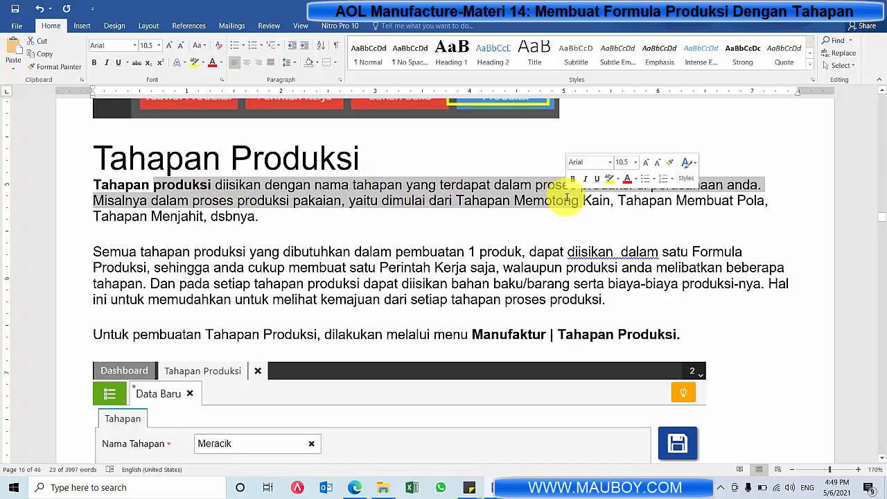
click(452, 200)
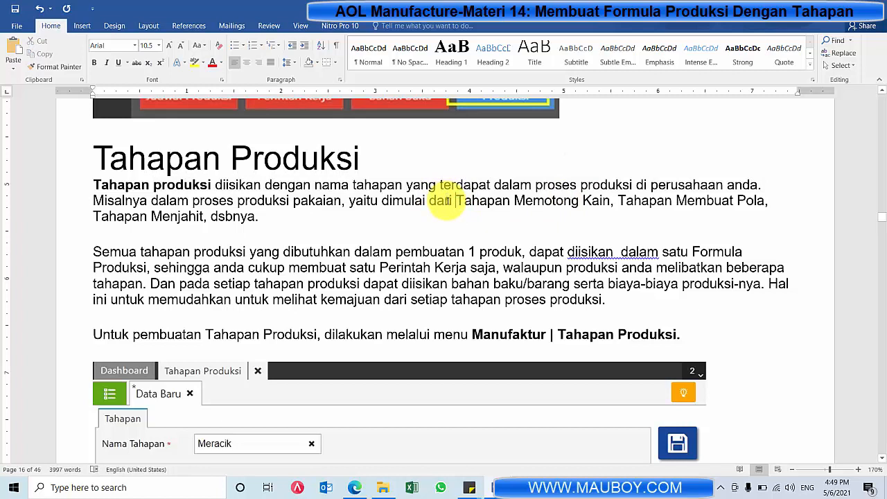
drag(447, 202, 755, 205)
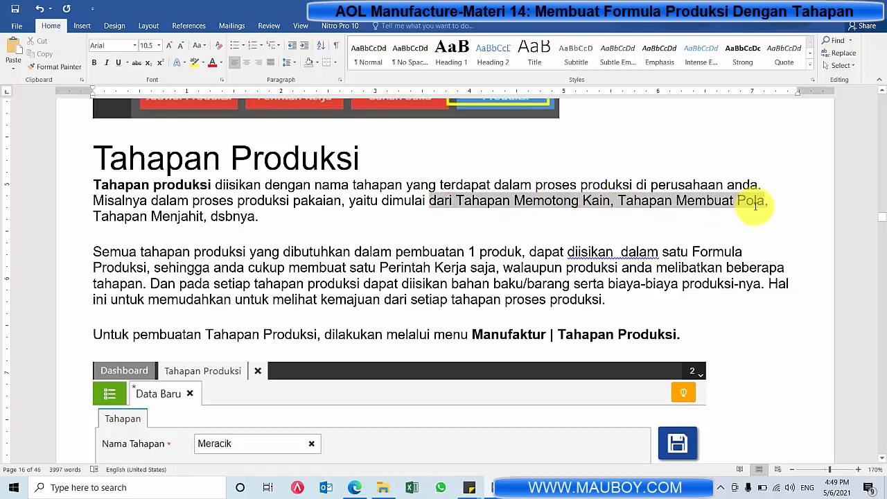
click(111, 216)
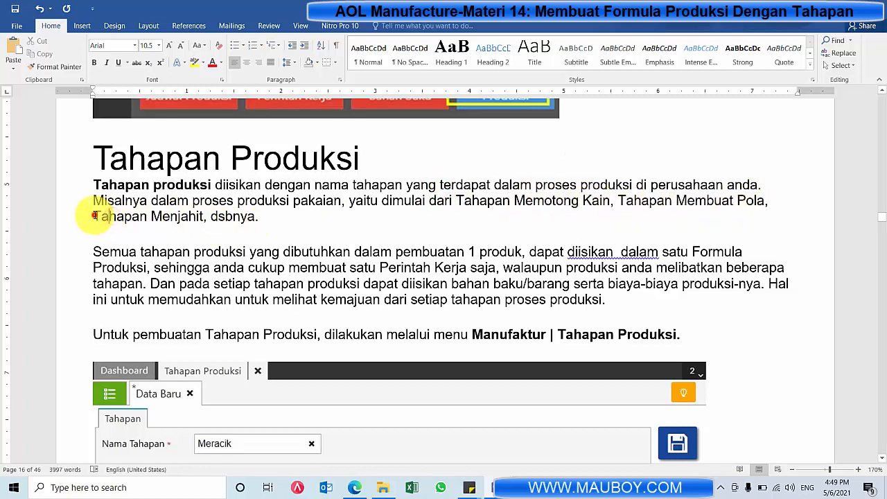
Go through the guide's clothing stage examples: Tahapan Memotong Kain, Tahapan Membuat Pola, and Tahapan Menjahit.
drag(95, 216, 240, 217)
click(454, 189)
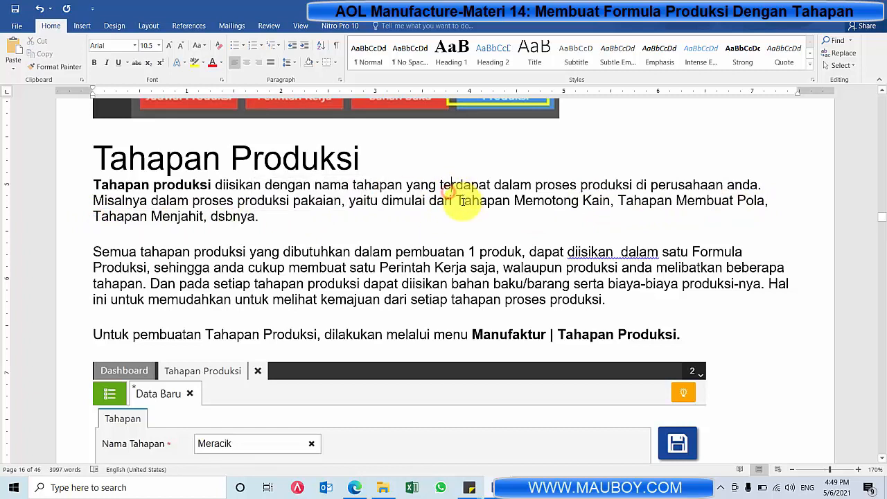
drag(455, 201, 740, 201)
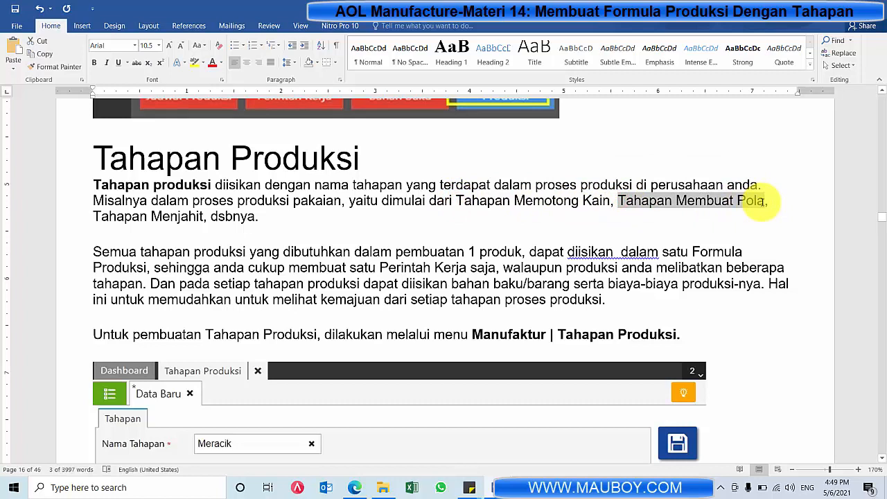
drag(96, 217, 239, 217)
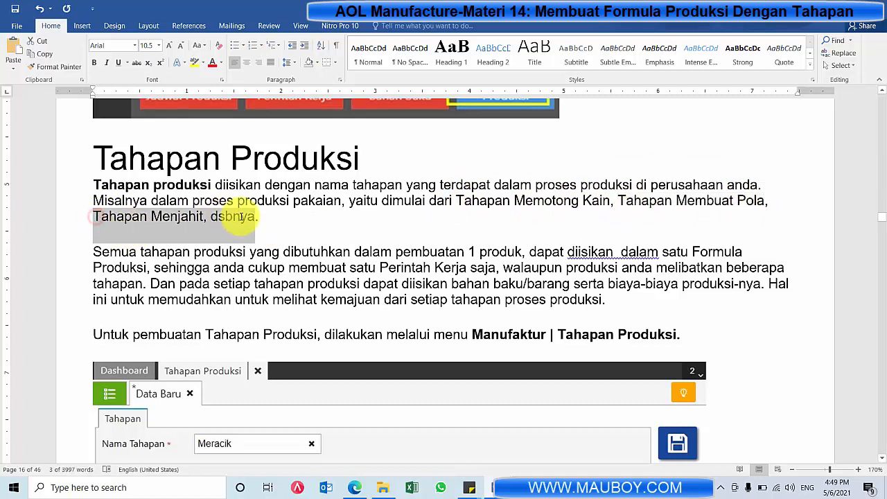
click(166, 185)
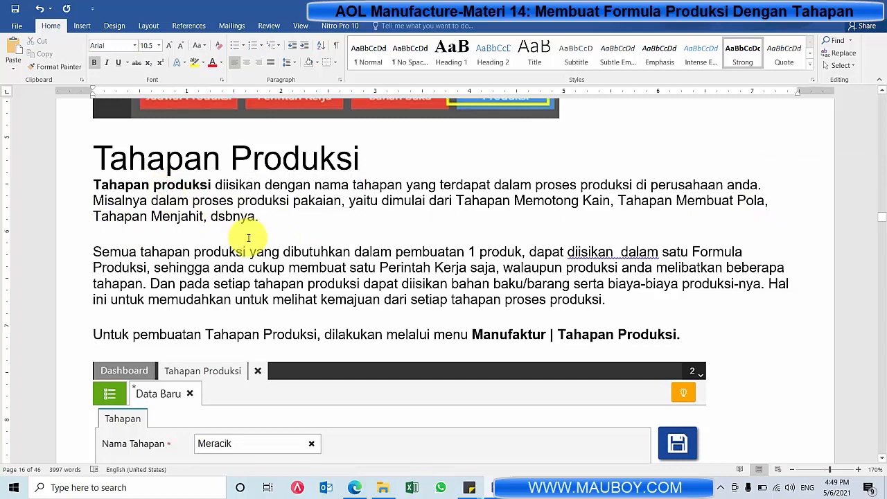
Read the guide's paragraph on combining all production stages of one product in a single Formula Produksi and Perintah Kerja.
scroll(242, 234, down, 3)
scroll(139, 184, up, 1)
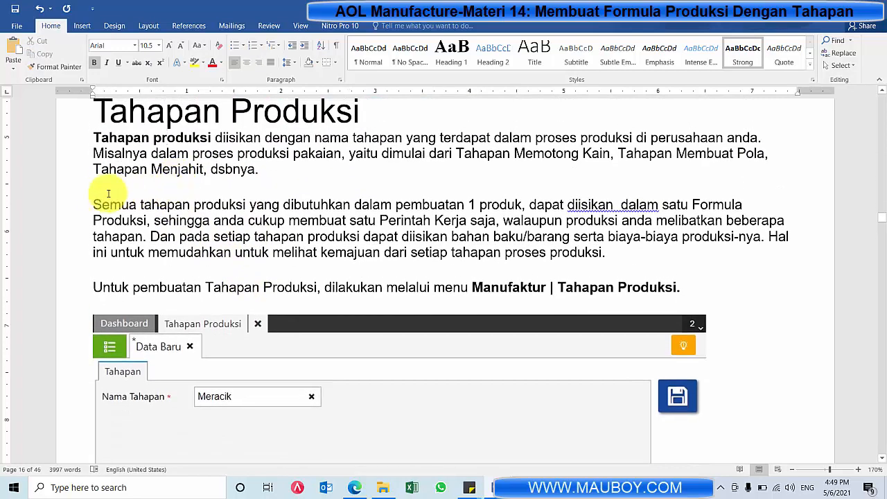
drag(97, 203, 435, 205)
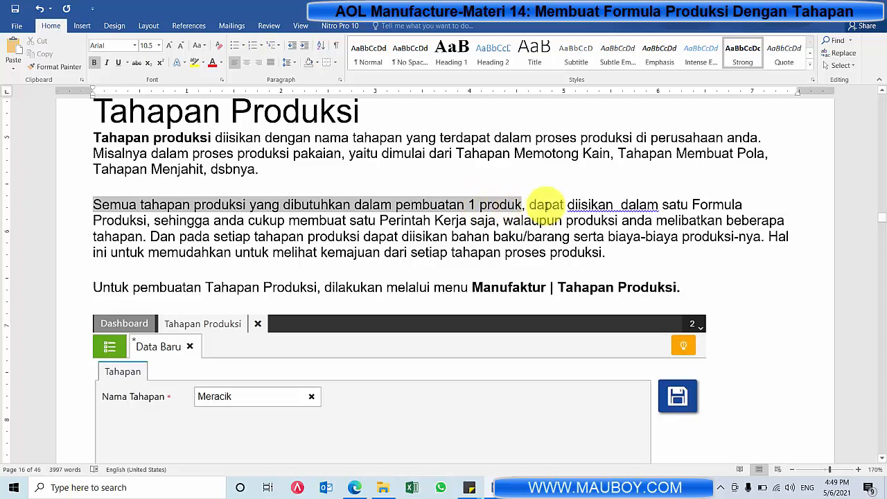
drag(546, 205, 417, 227)
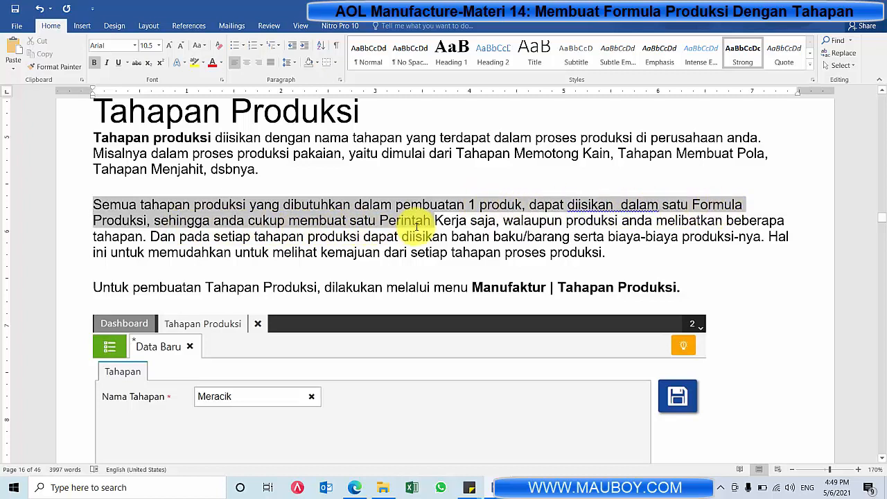
drag(484, 224, 489, 222)
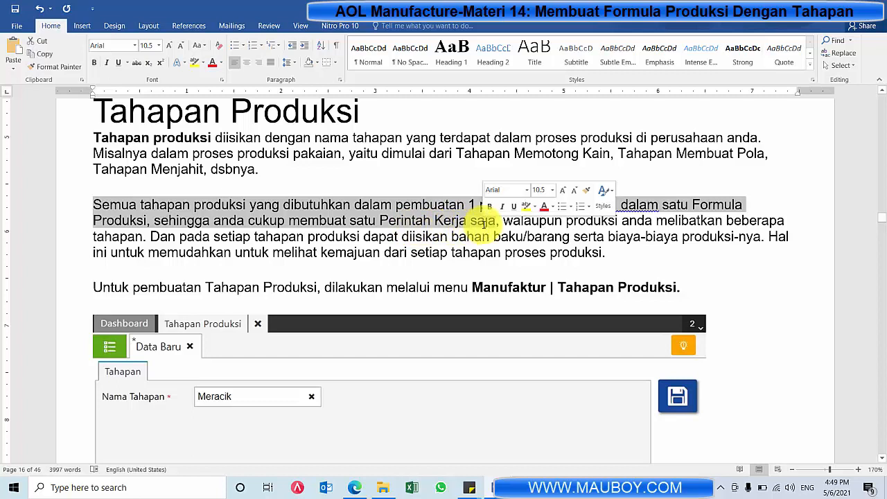
click(387, 228)
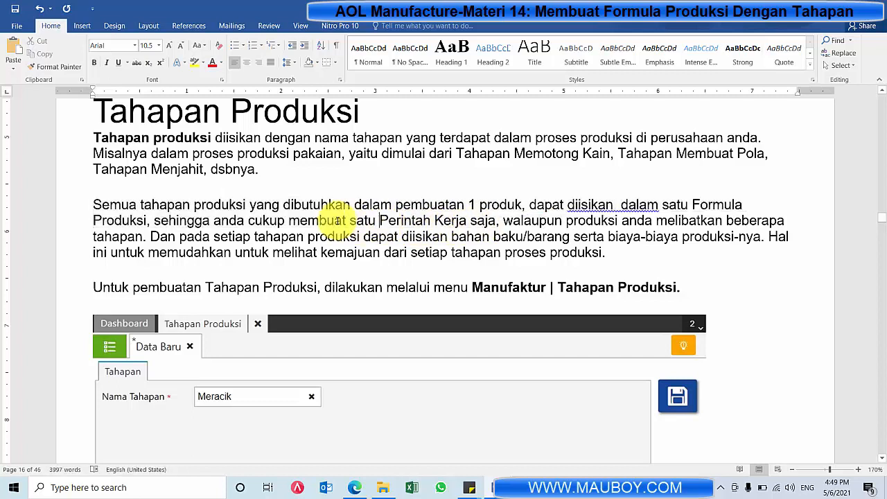
drag(93, 205, 623, 240)
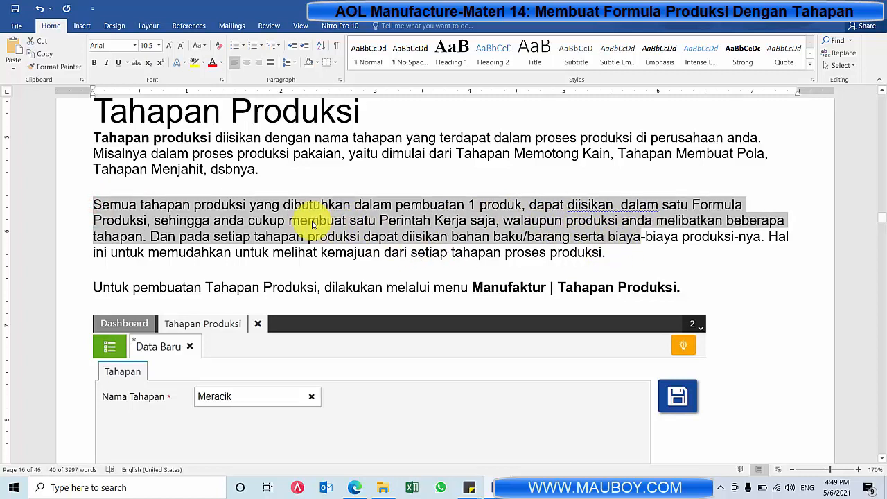
Switch to the 01.Profile Perusahaan document and review the Sari Roti Coklat production formula's raw materials, costs, and totals.
mouse_move(495, 482)
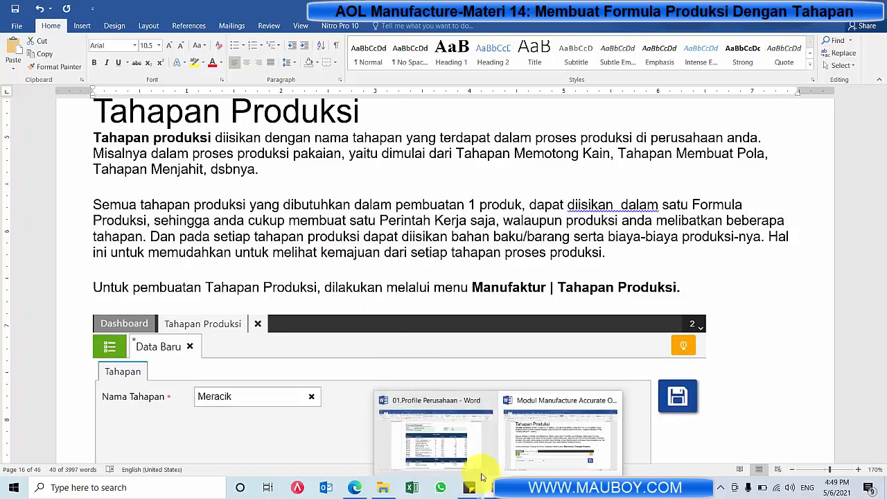
click(439, 433)
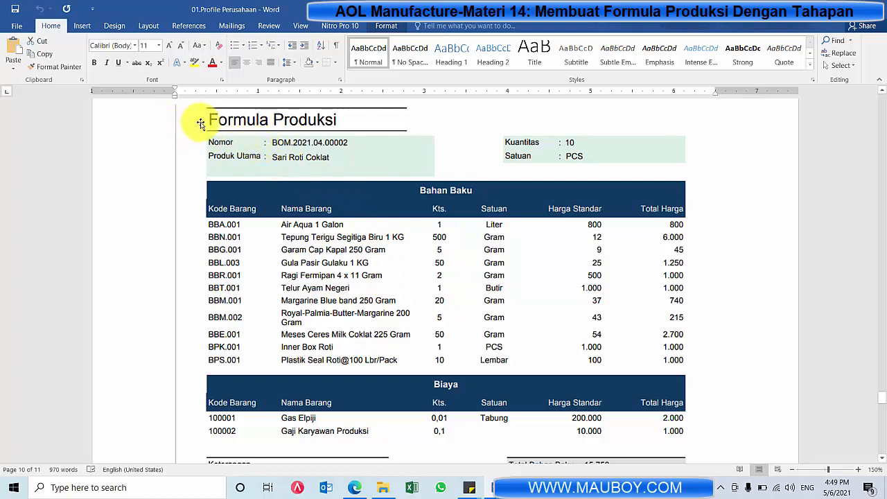
scroll(735, 154, down, 3)
scroll(735, 154, up, 3)
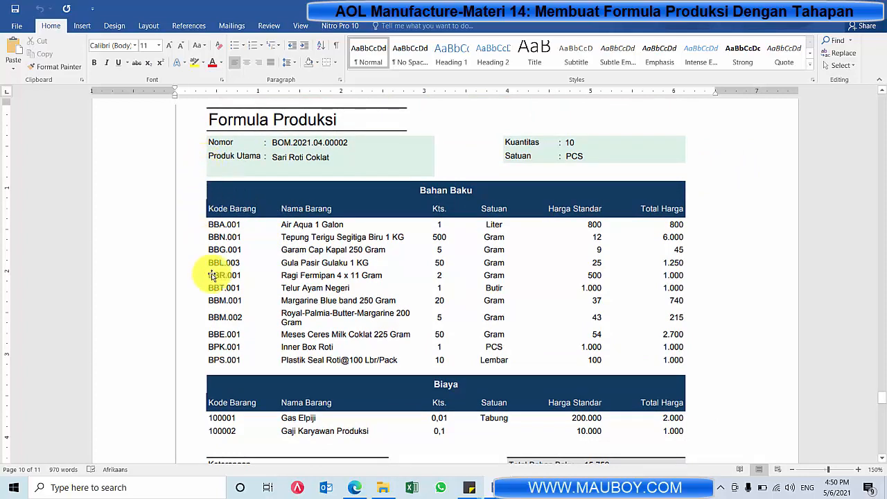
scroll(718, 286, down, 3)
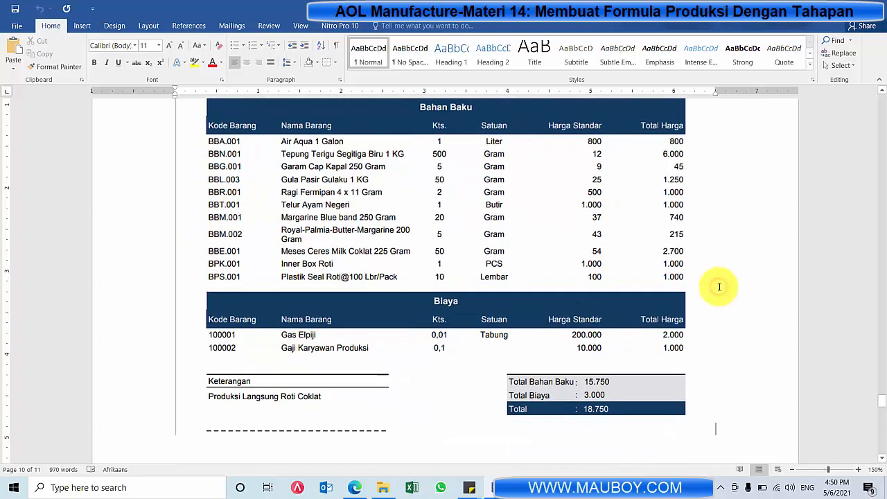
scroll(719, 286, up, 3)
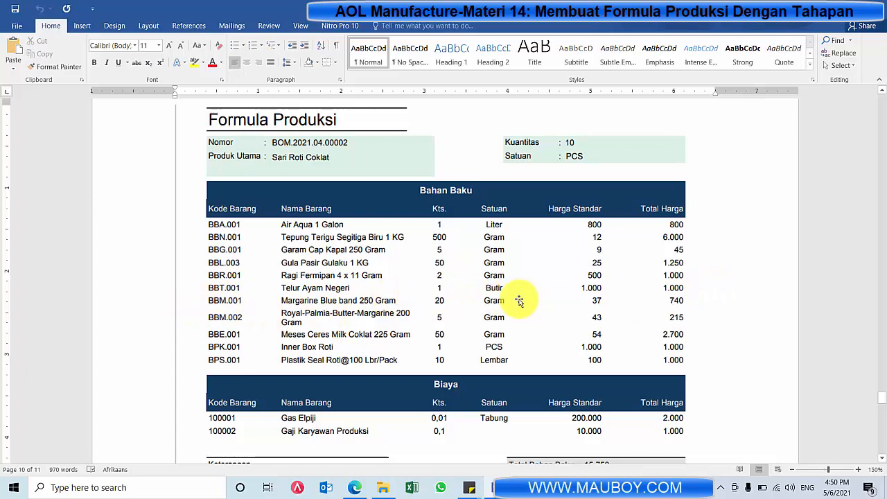
scroll(517, 302, up, 1)
scroll(516, 303, down, 1)
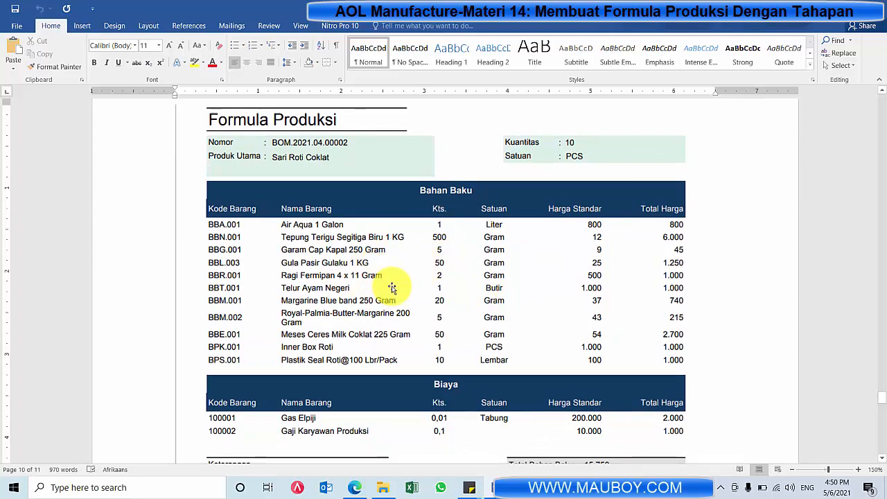
Switch to Accurate Online, open the Tahapan Proses module, and close its blank entry to view the record list.
click(355, 488)
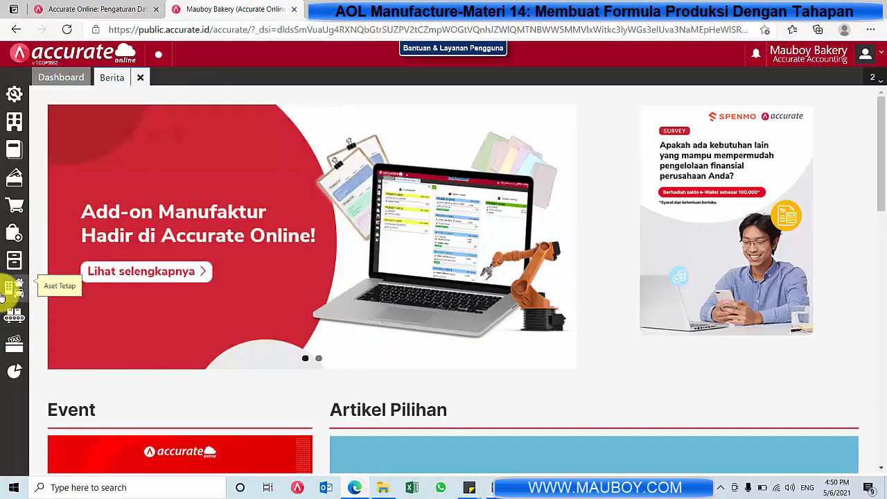
click(15, 320)
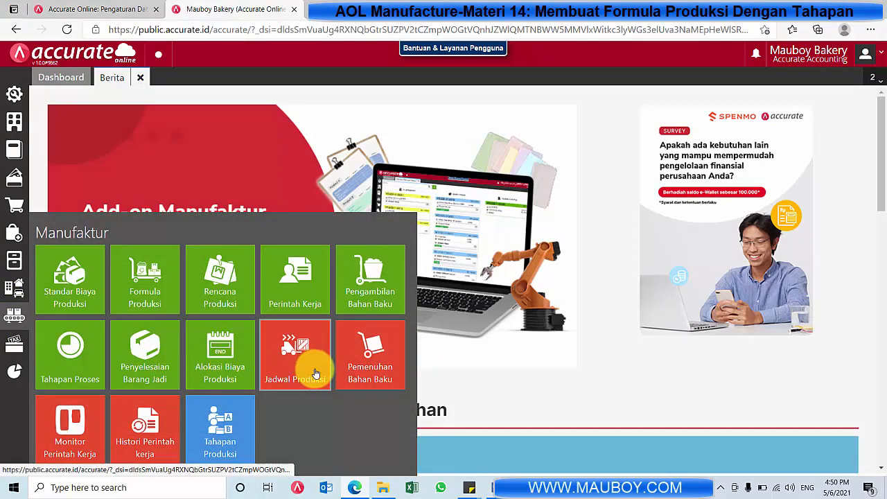
click(78, 362)
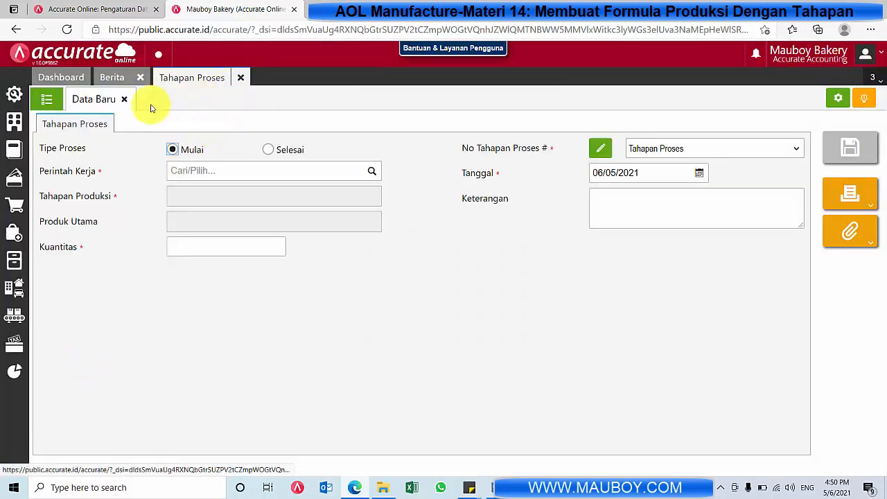
click(125, 101)
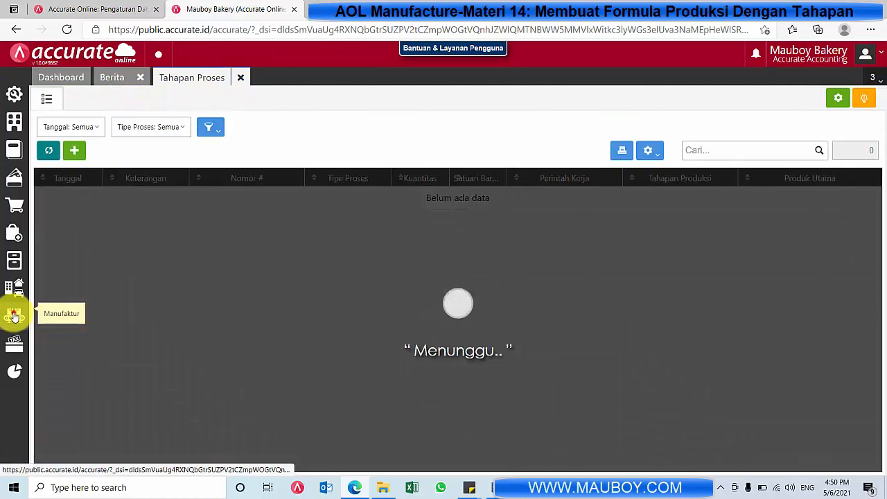
Open the Tahapan Produksi module and save a new production stage named Campur.
click(14, 315)
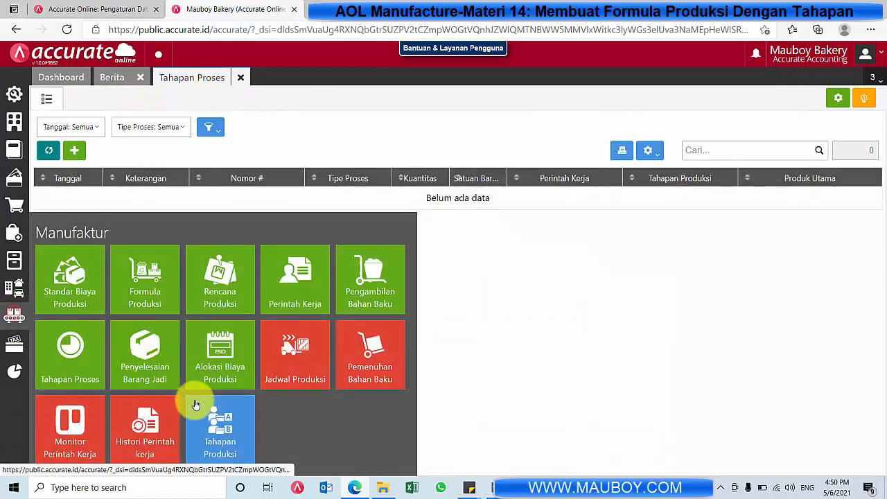
click(214, 440)
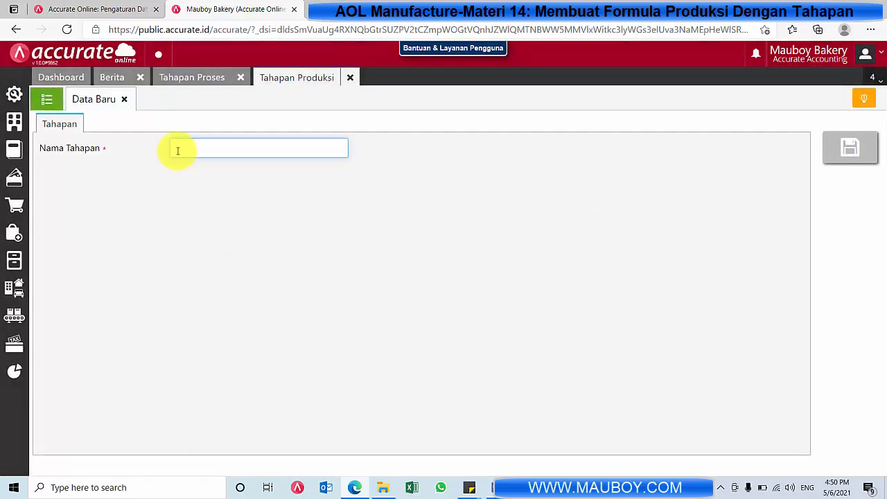
click(183, 147)
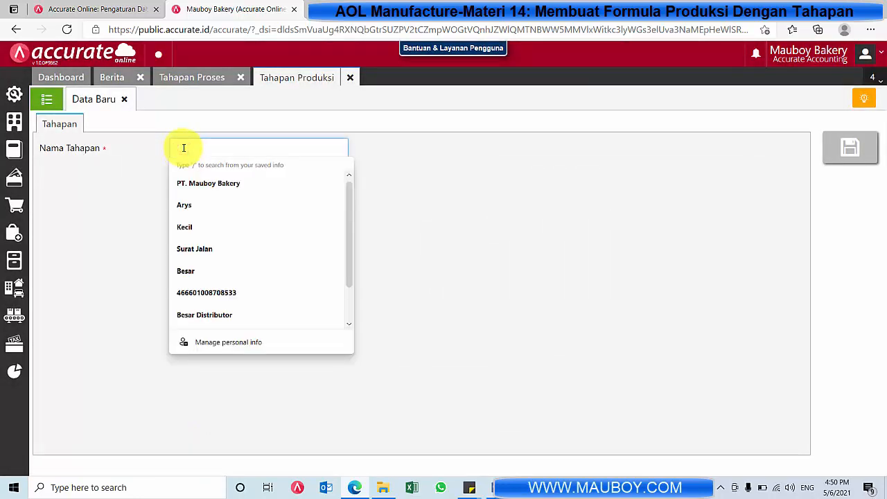
text(Campur)
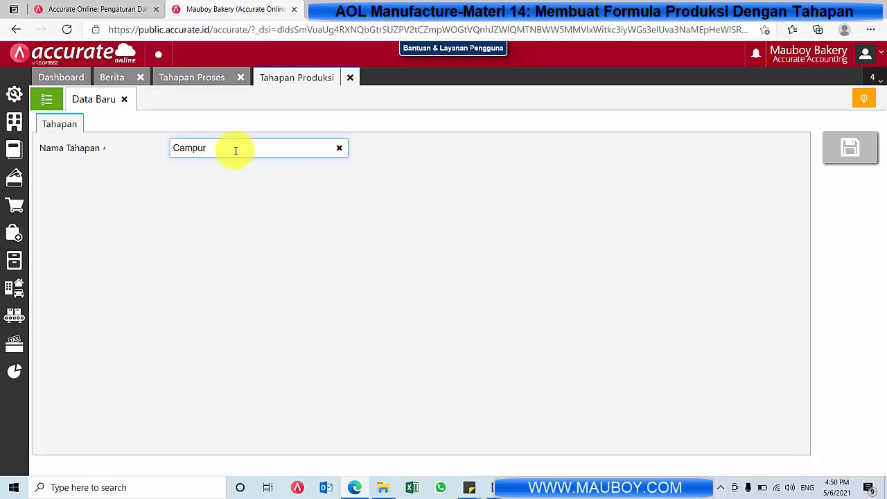
click(842, 150)
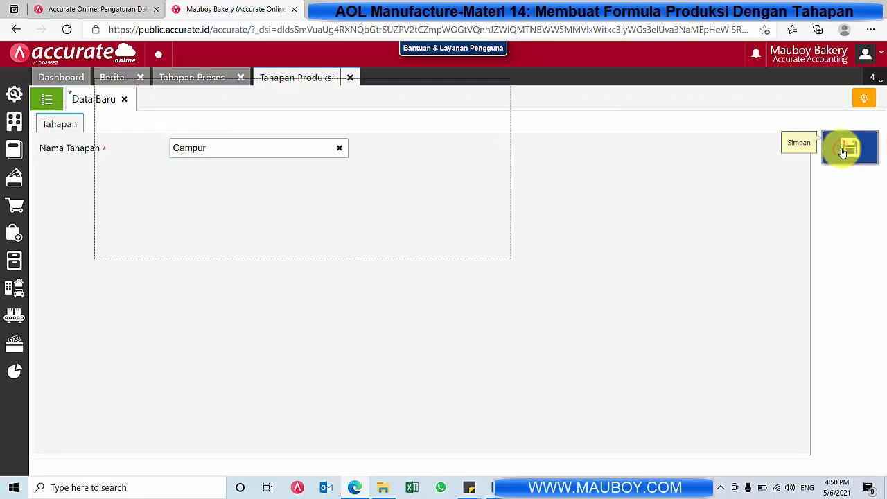
Save a second production stage named Packaging and close the blank entry to return to the stage list.
click(198, 148)
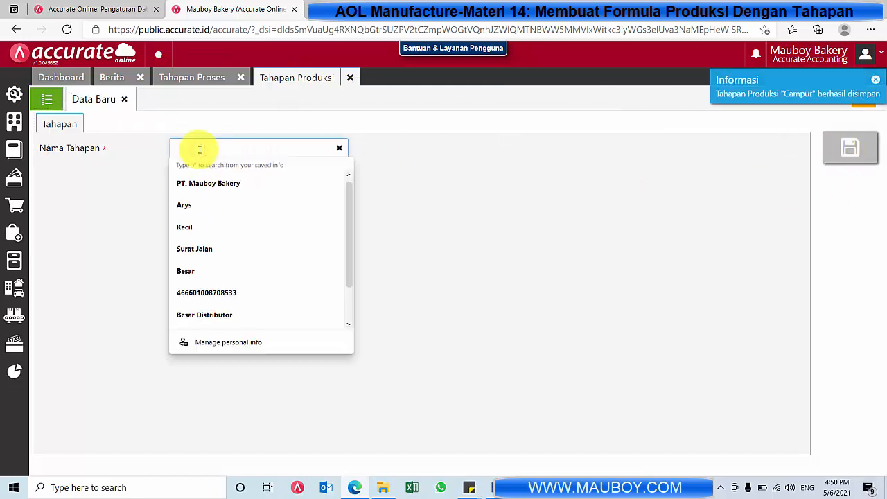
text(Packa)
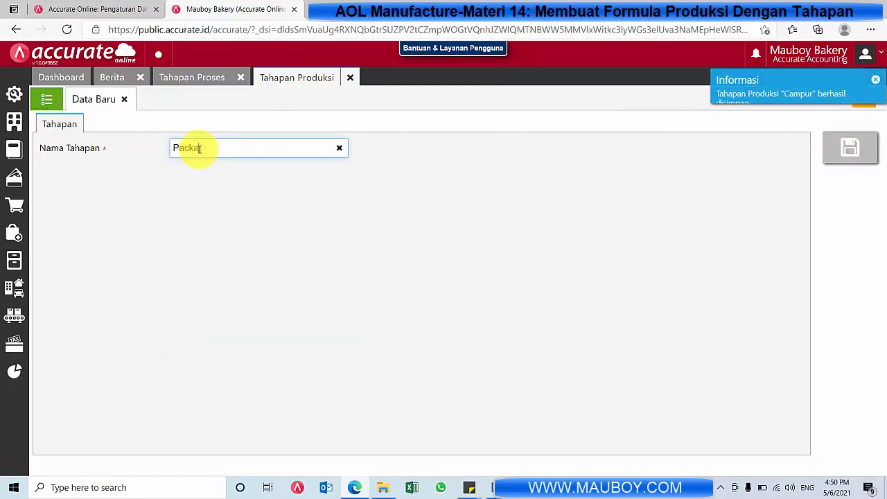
text(ging)
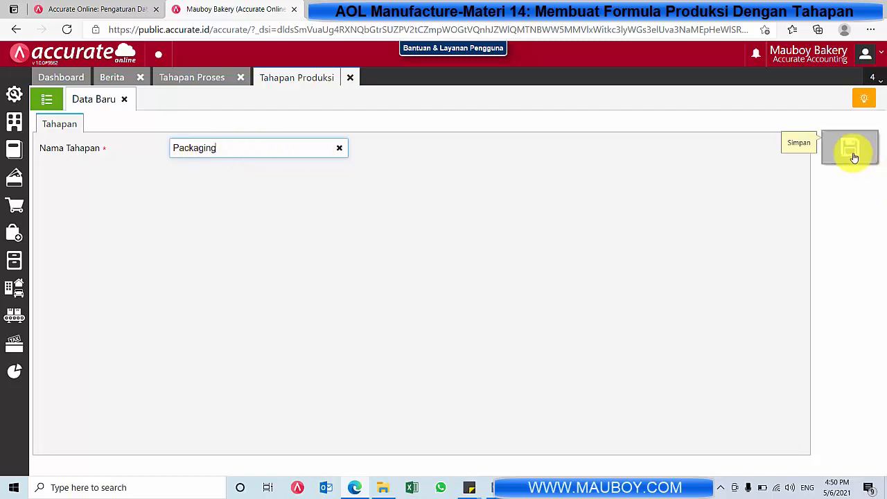
click(852, 150)
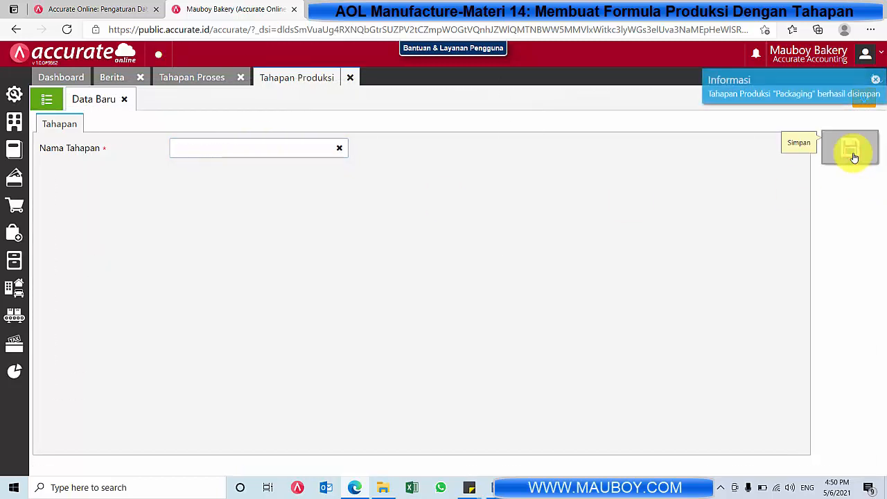
click(125, 100)
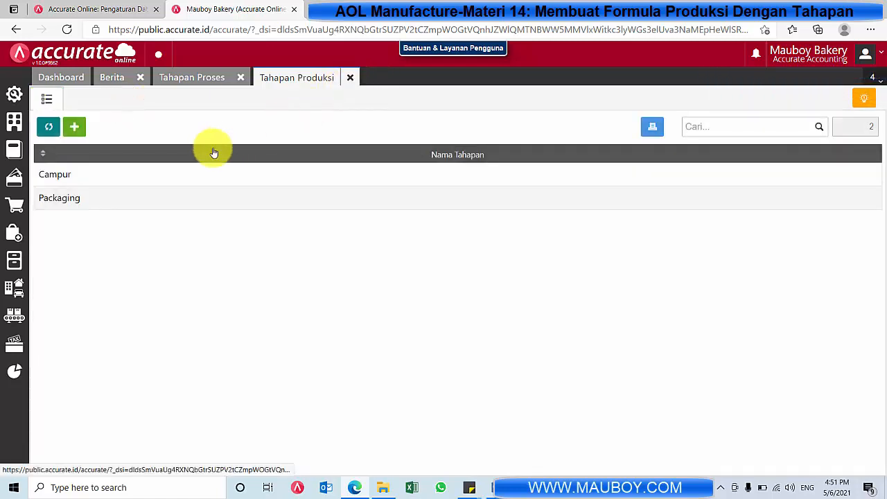
Close Tahapan Produksi and open a new entry in the Formula Produksi module.
click(350, 77)
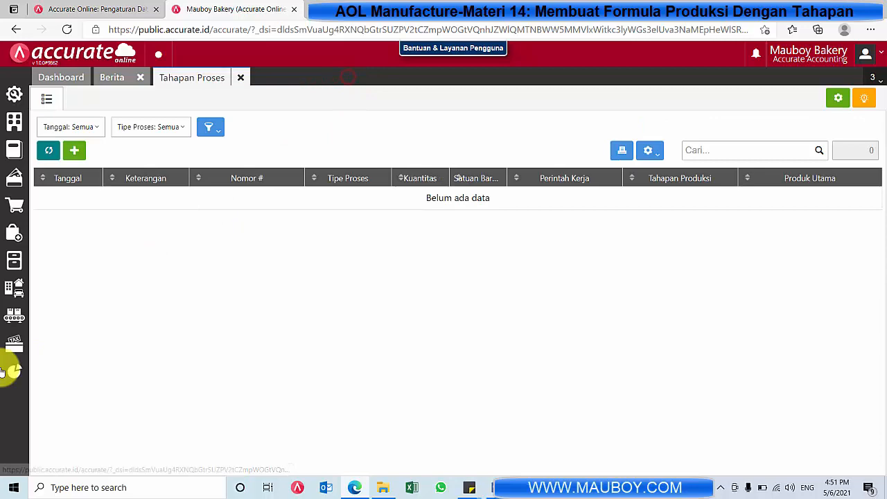
click(15, 321)
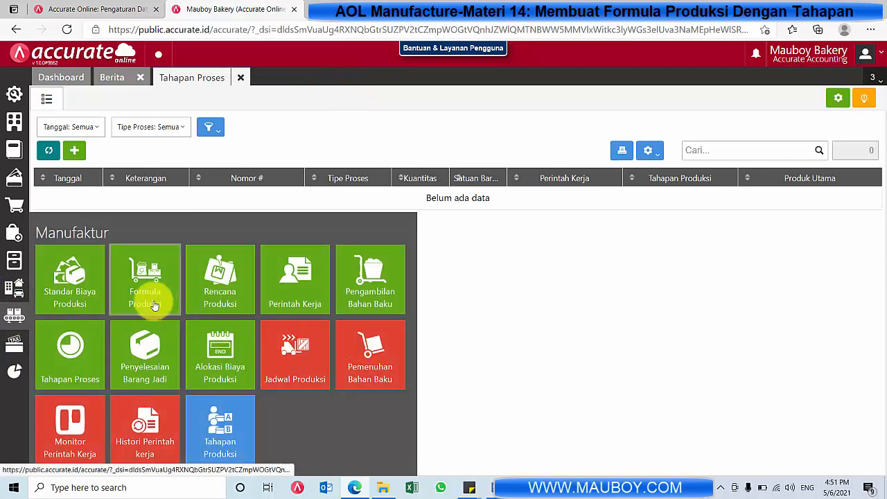
click(147, 297)
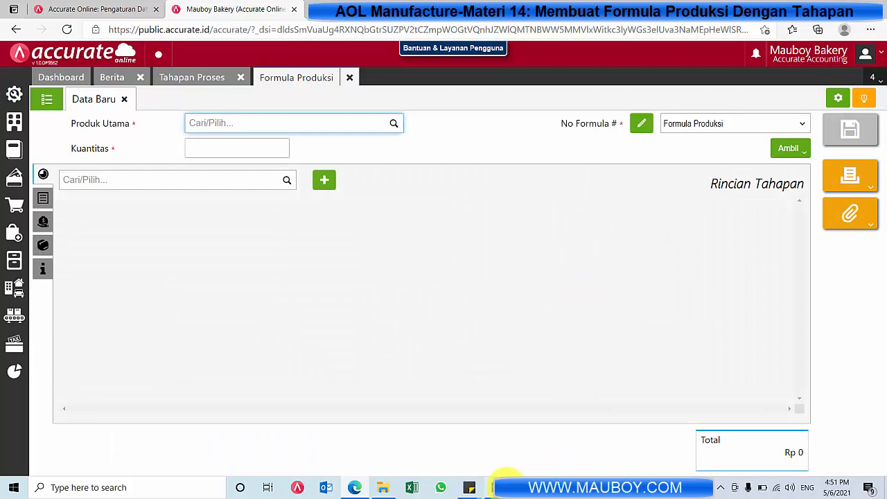
Switch to the 01.Profile Perusahaan document in Word and check the reference formula's main product and quantity.
mouse_move(452, 477)
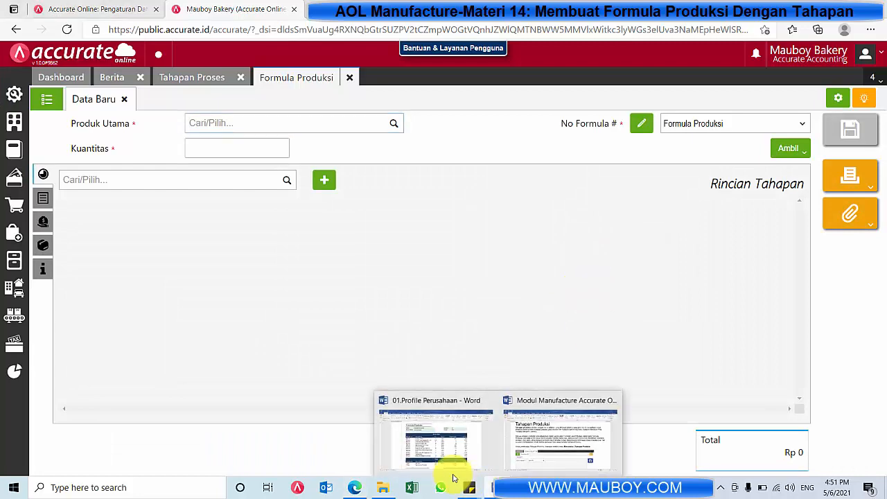
click(429, 449)
scroll(292, 239, up, 1)
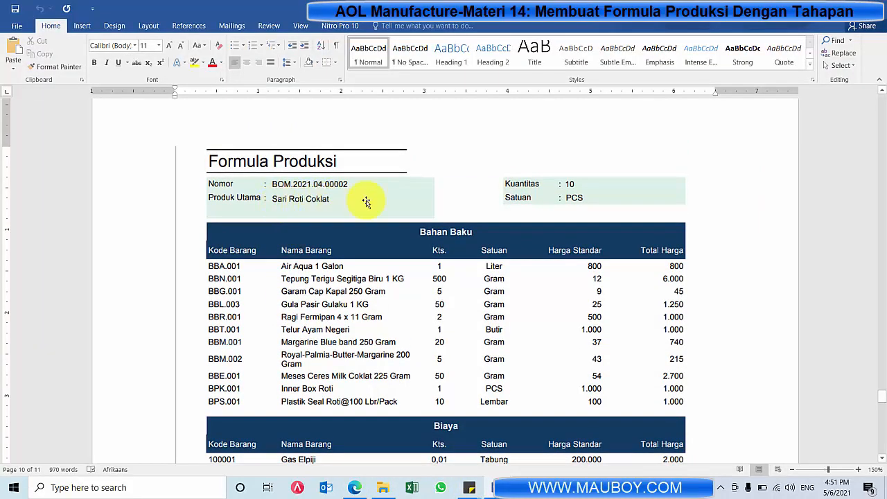
Return to Accurate Online and set the new formula's main product to Sari Roti Coklat with a quantity of 10 PCS.
key(alt+Tab)
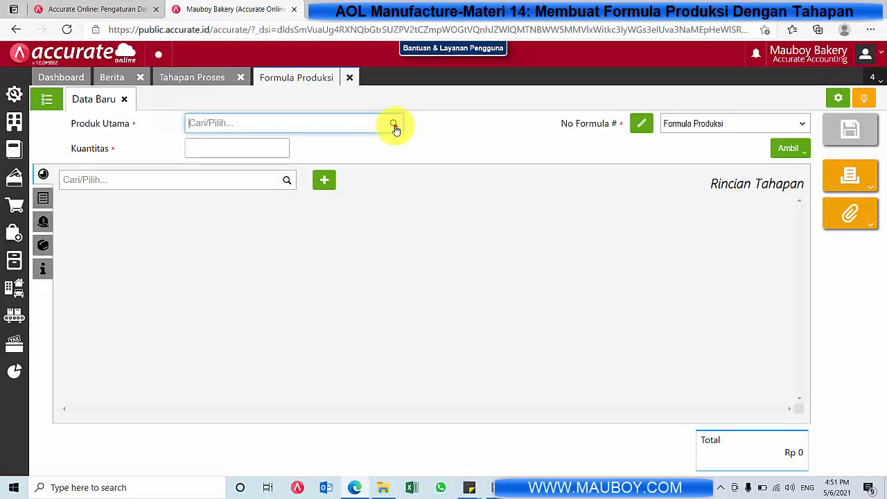
click(395, 127)
text(sari roti)
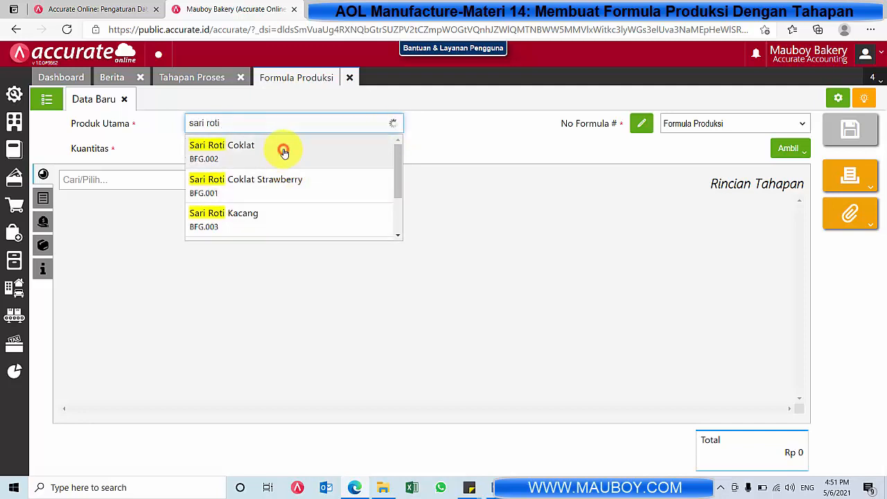
click(283, 152)
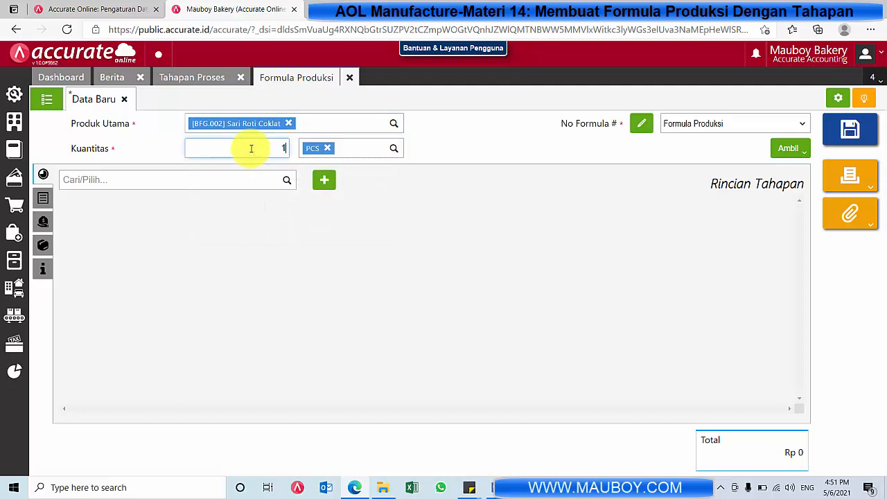
text(0)
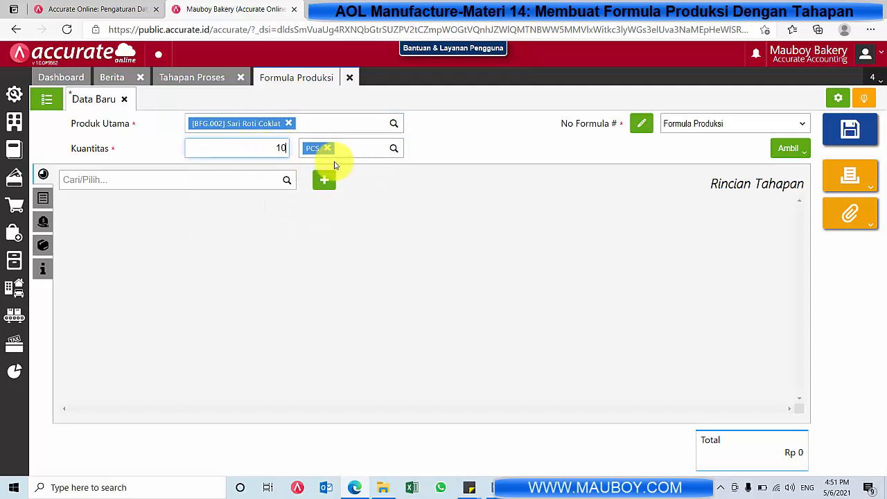
click(287, 181)
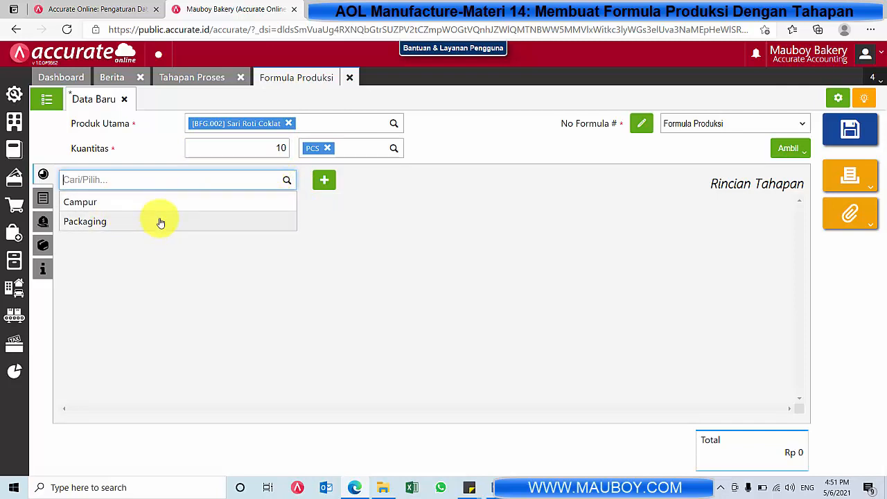
click(16, 316)
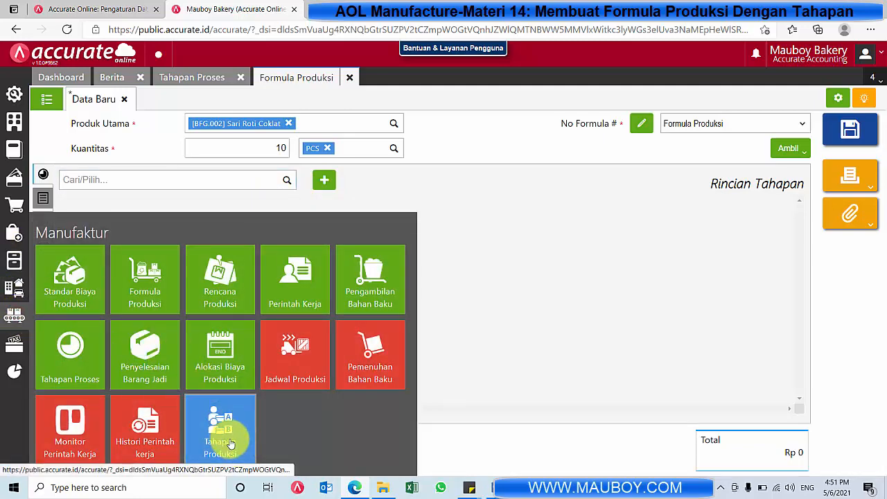
click(490, 279)
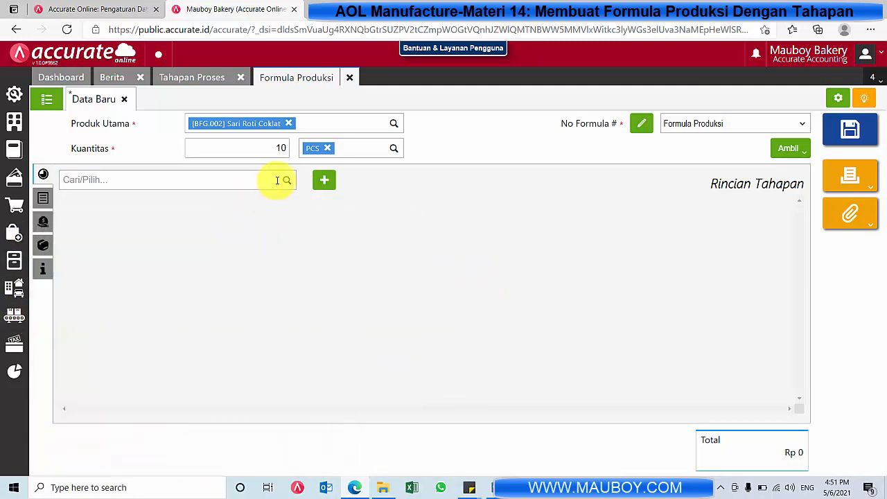
Add Campur to the formula's Rincian Tahapan as stage # 1, without the Sub-kon option.
click(287, 181)
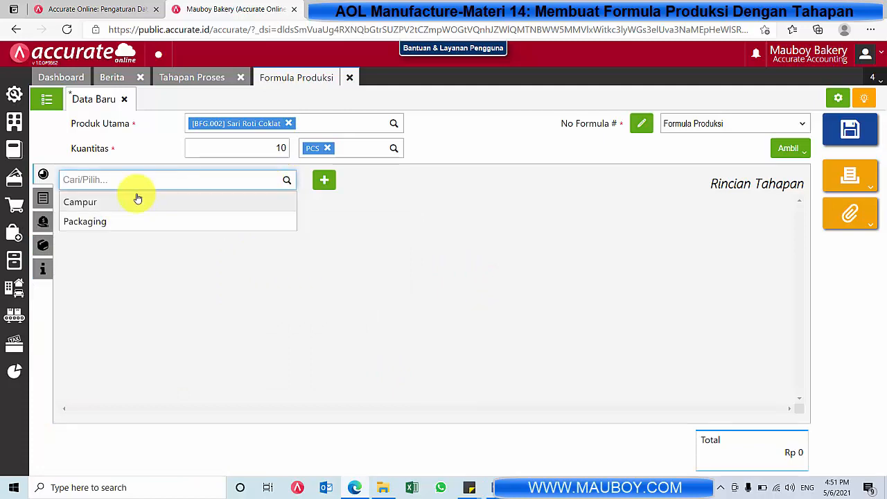
click(127, 203)
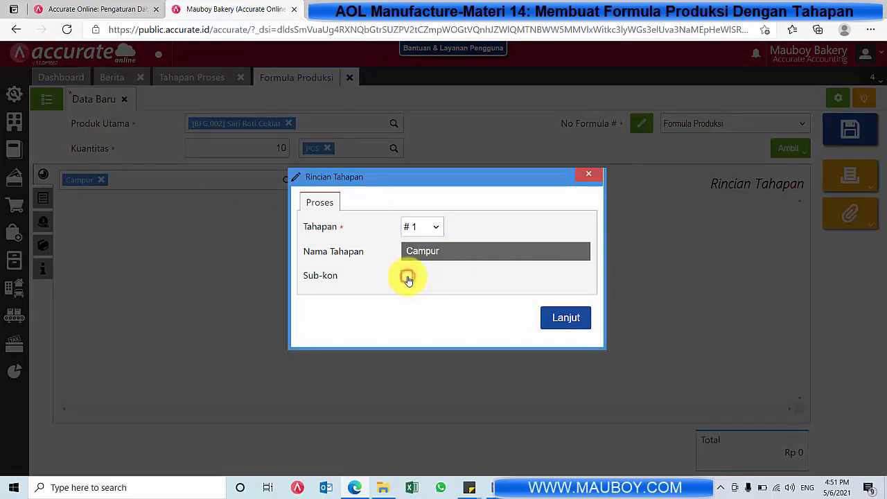
click(434, 227)
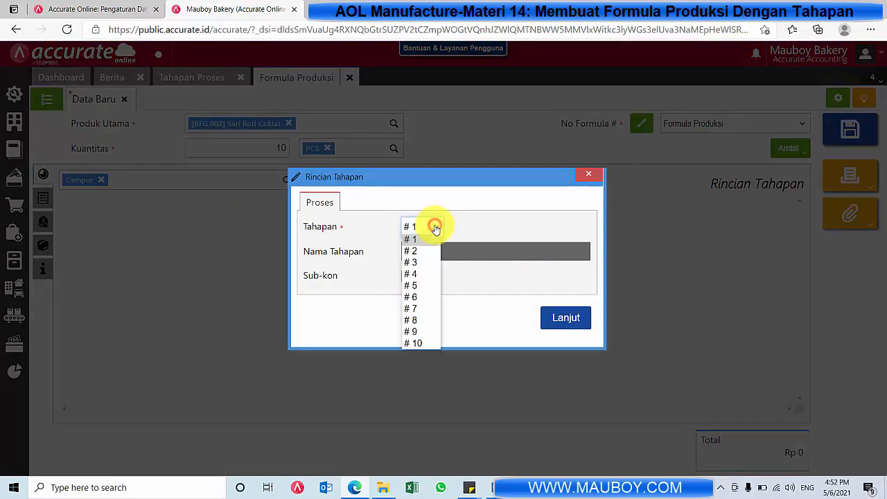
click(435, 228)
click(435, 229)
click(435, 229)
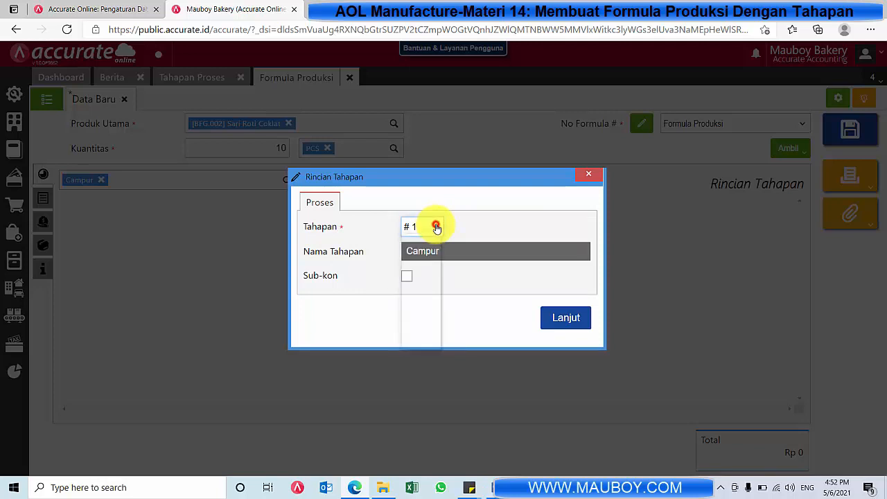
click(436, 229)
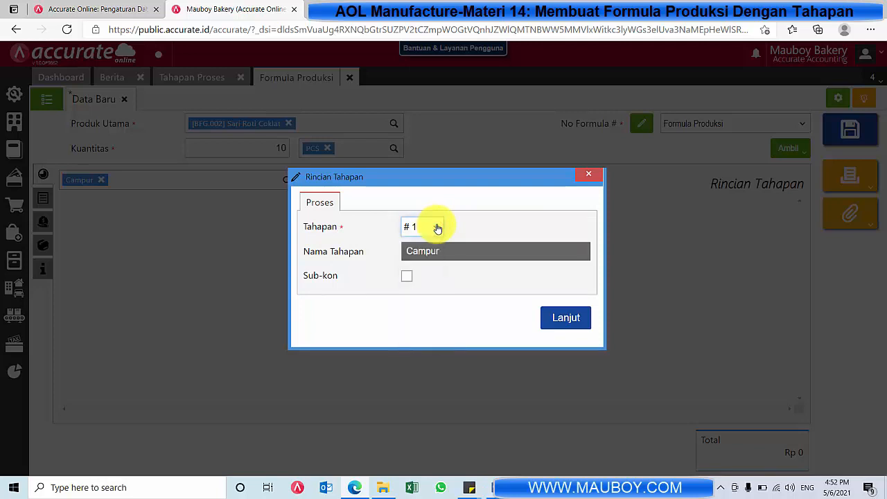
click(570, 318)
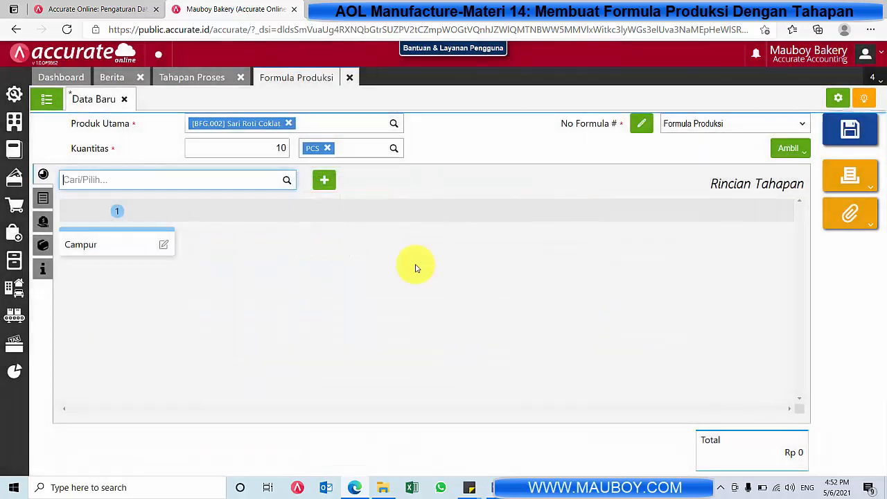
Add Packaging to the formula's Rincian Tahapan as stage # 2.
click(286, 180)
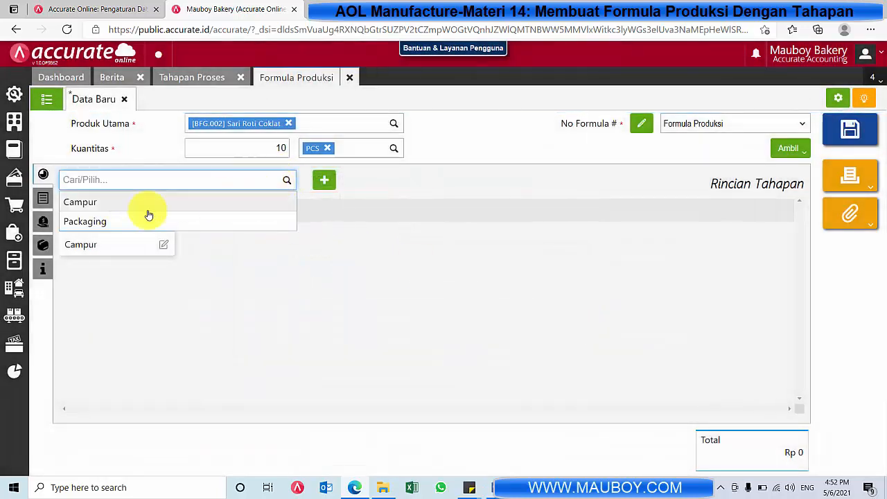
click(99, 223)
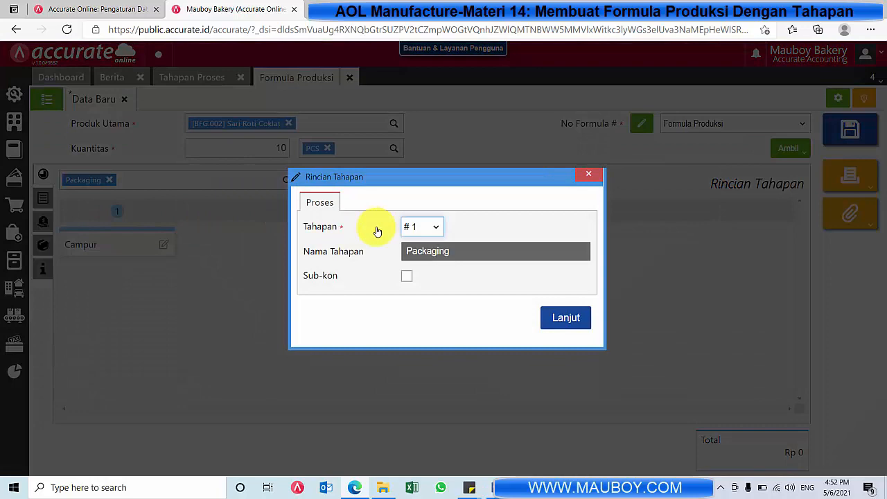
click(423, 228)
click(427, 253)
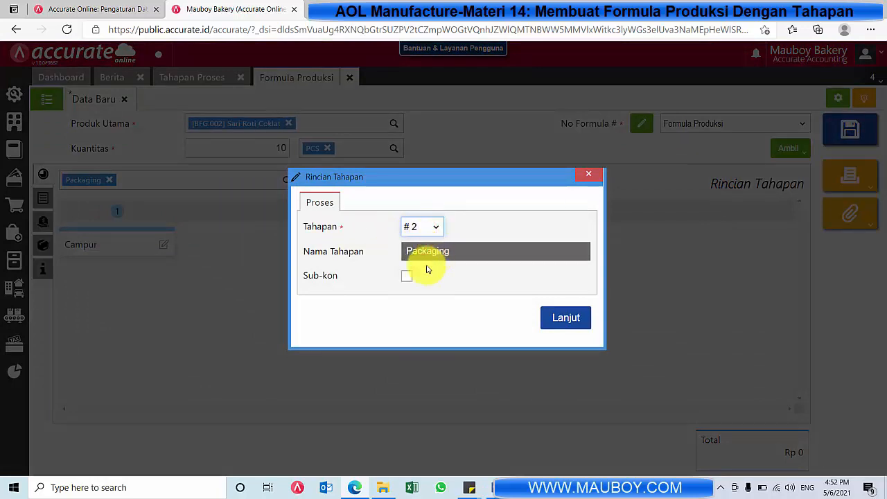
click(567, 320)
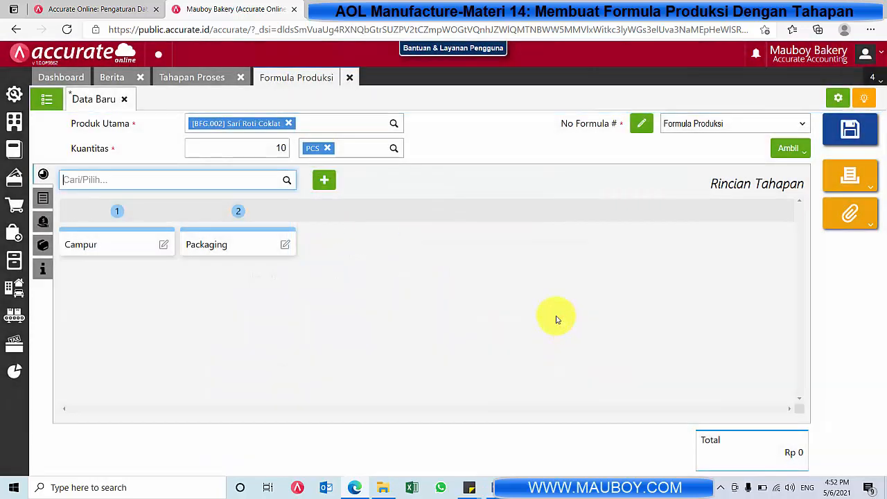
Try the Sub-kon option on the Packaging stage and switch it off again.
click(217, 255)
click(407, 276)
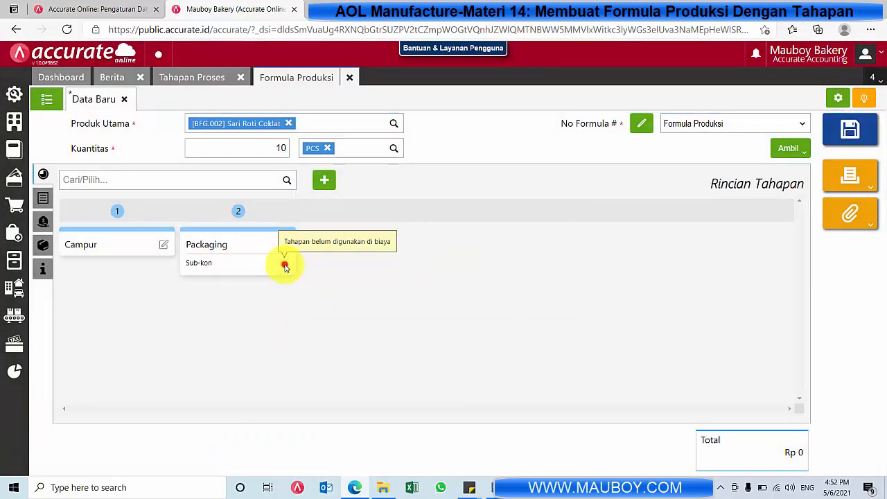
click(283, 244)
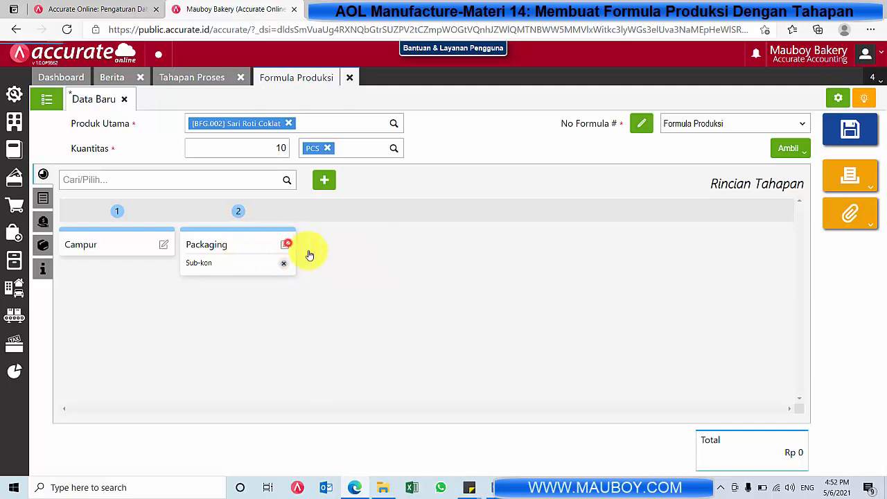
click(410, 276)
click(564, 317)
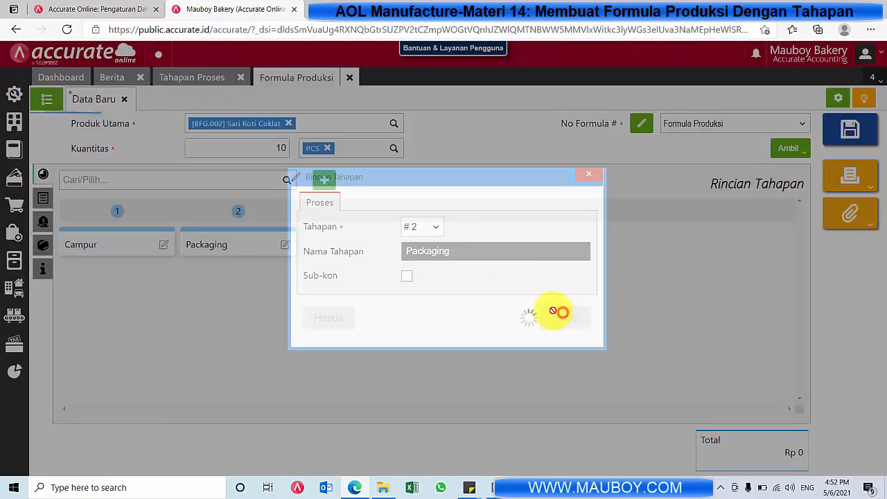
Check the first raw material in the Word reference and add Air Aqua 1 Galon, 1 Liter, assigned to the Campur stage.
click(44, 199)
key(alt+Tab)
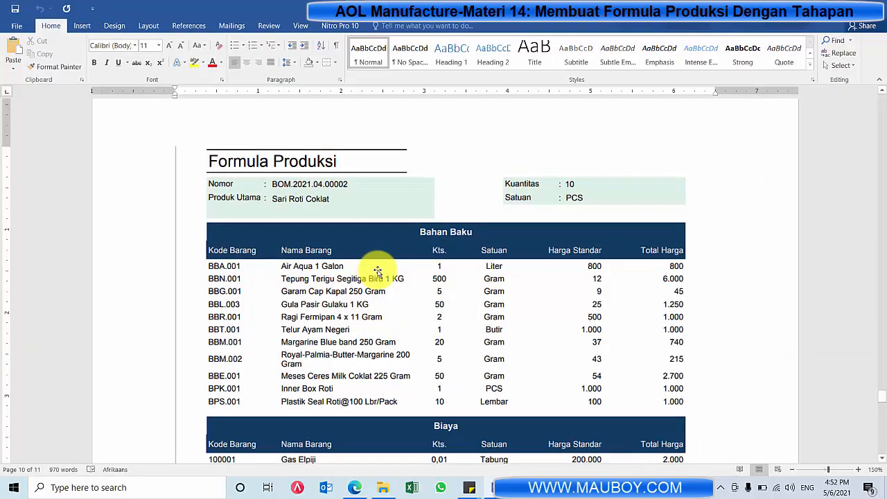
key(alt+Tab)
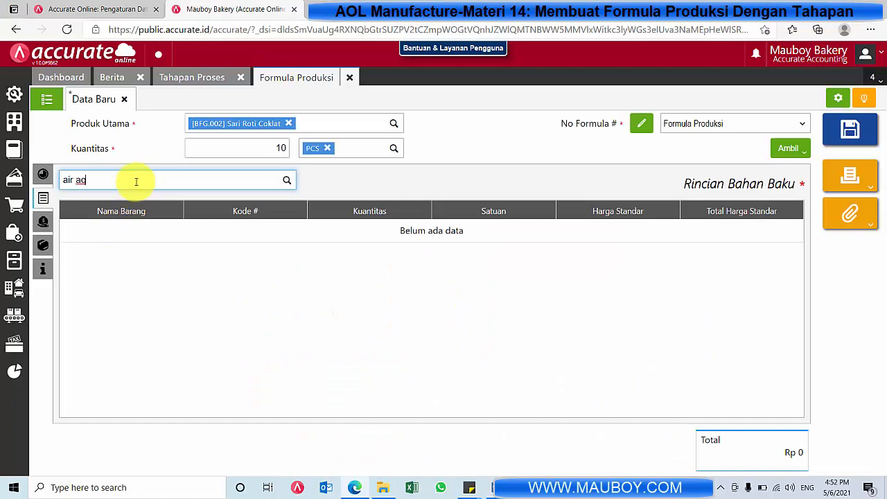
click(135, 181)
click(129, 203)
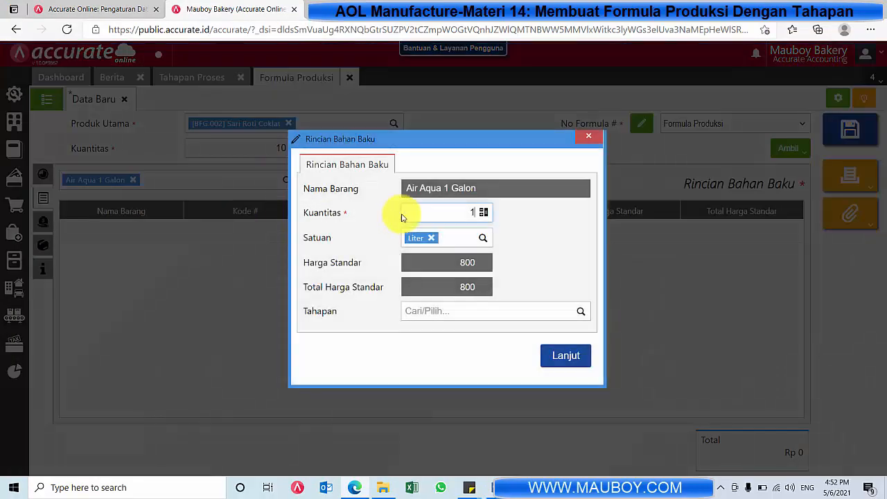
click(582, 315)
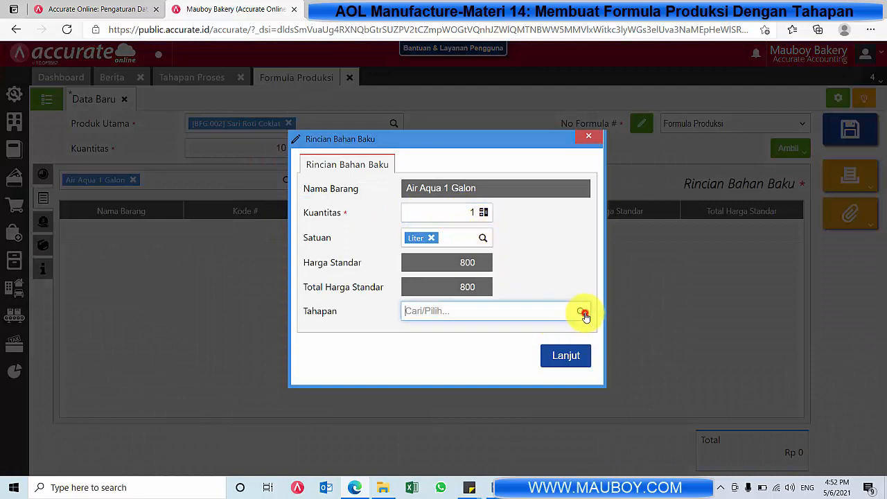
click(563, 333)
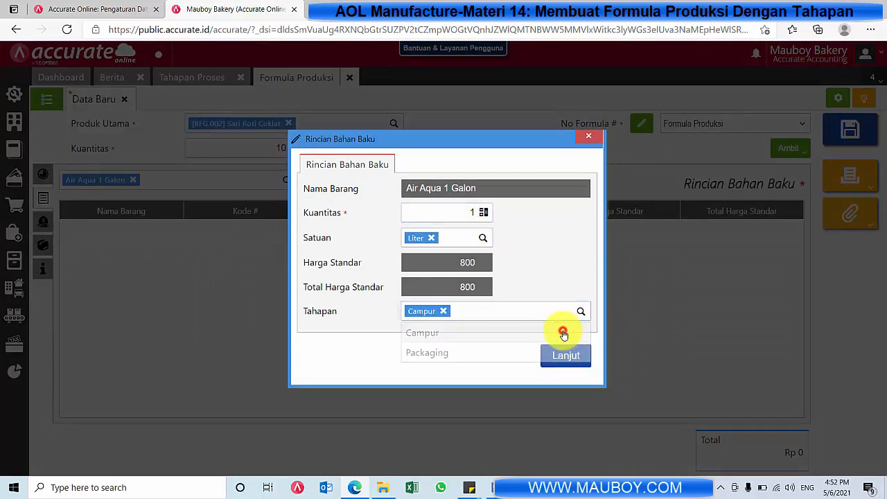
click(577, 356)
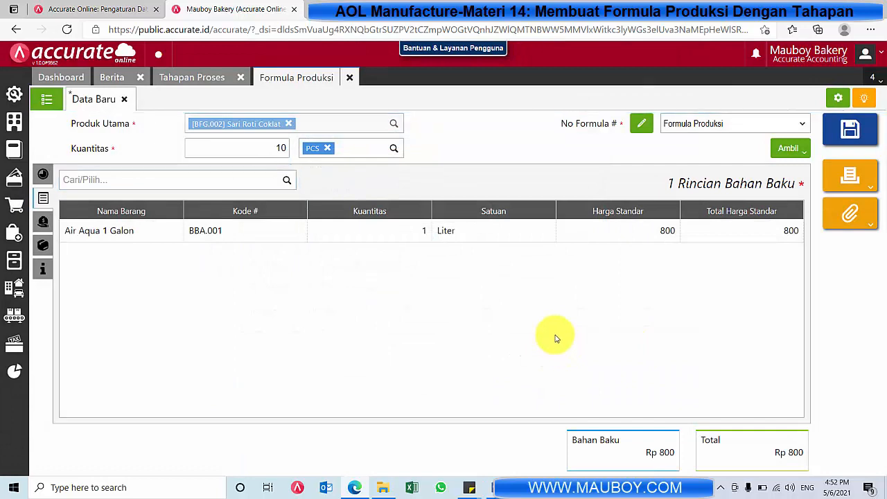
Check the next raw material in Word and add Tepung Terigu Segitiga Biru 1 KG, 500 Gram, assigned to the Campur stage.
key(alt+Tab)
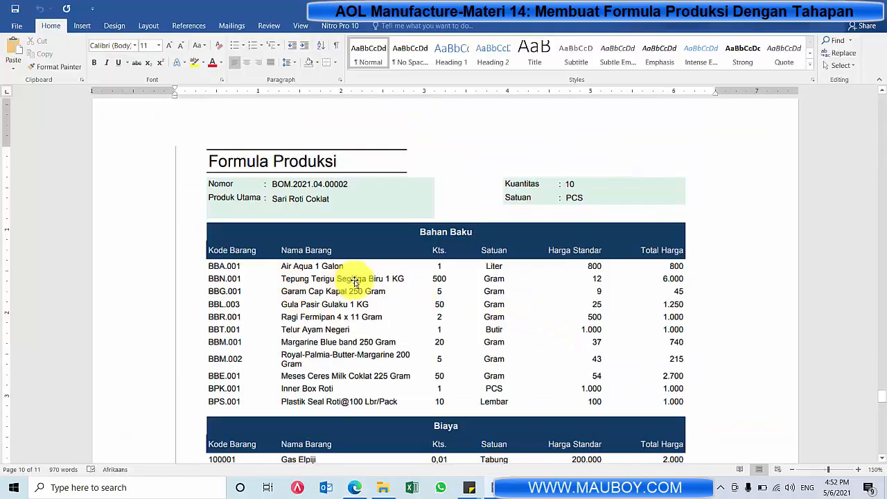
key(alt+Tab)
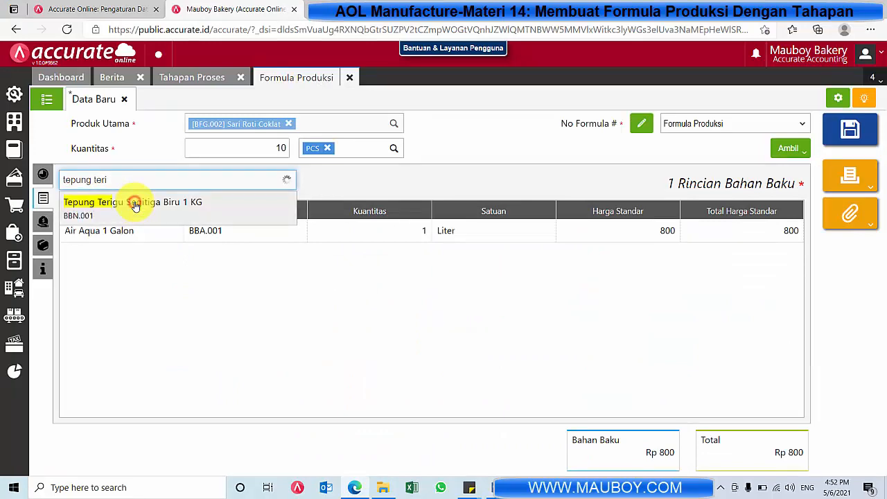
click(135, 203)
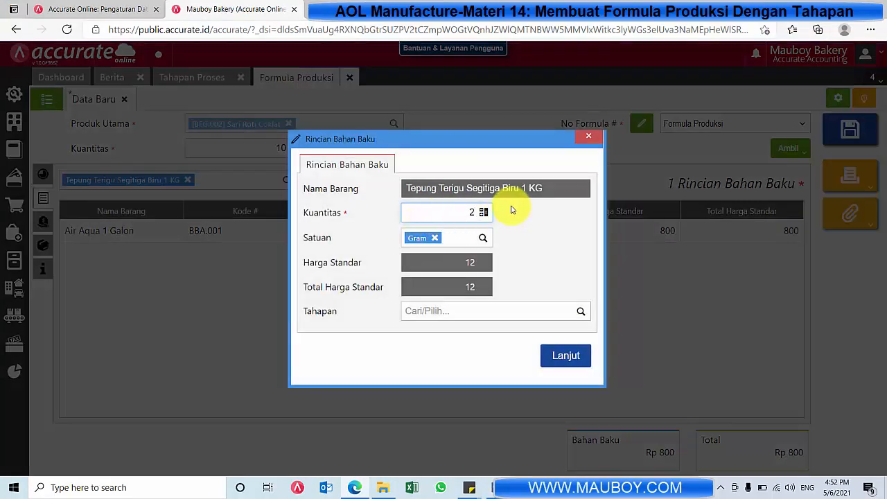
double_click(446, 212)
click(480, 238)
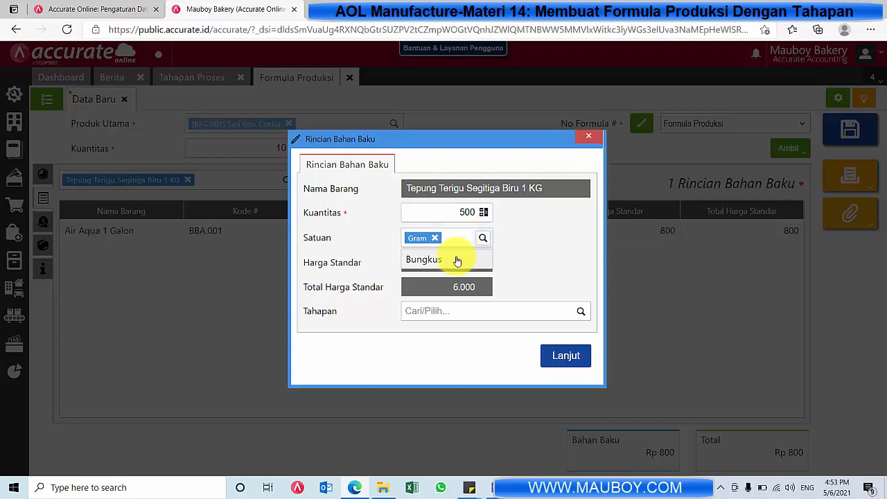
click(525, 252)
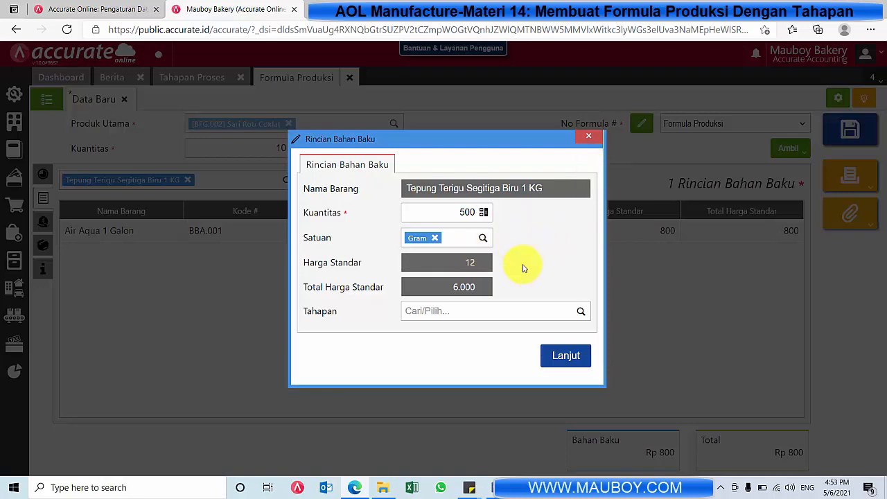
click(579, 313)
click(480, 336)
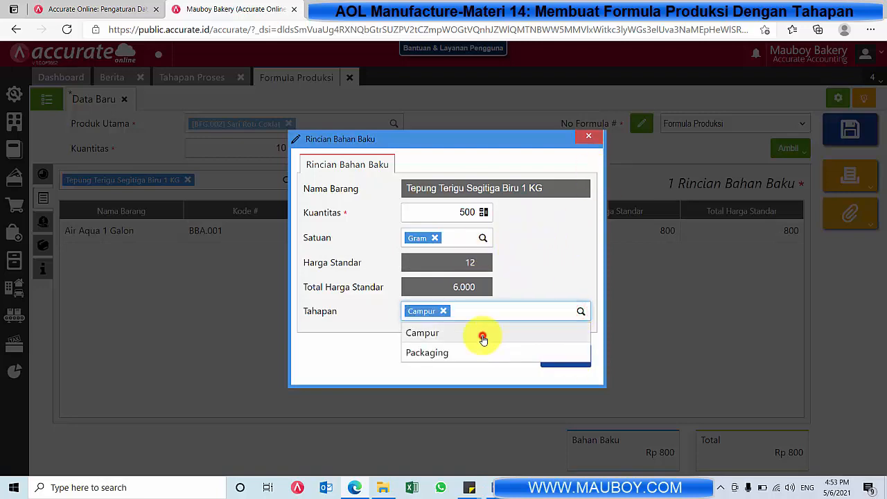
click(566, 356)
Check the alternative units offered for the Air Aqua 1 Galon line and close its details without changes.
click(469, 234)
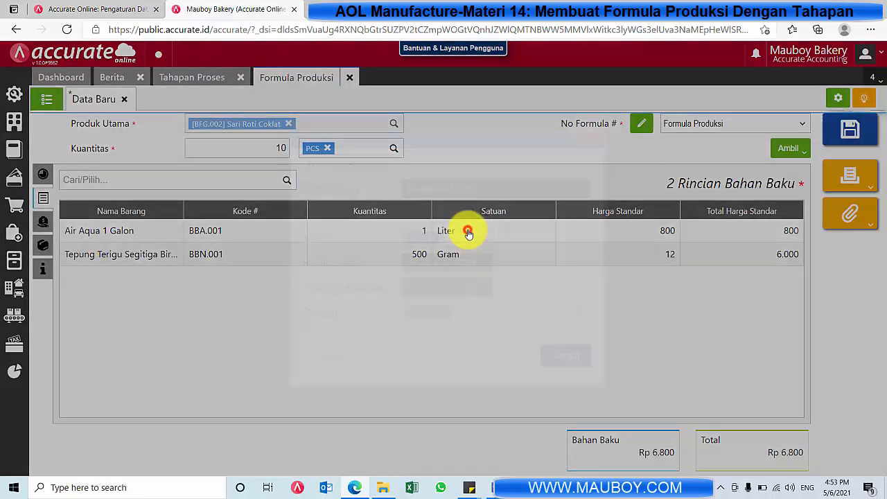
click(483, 238)
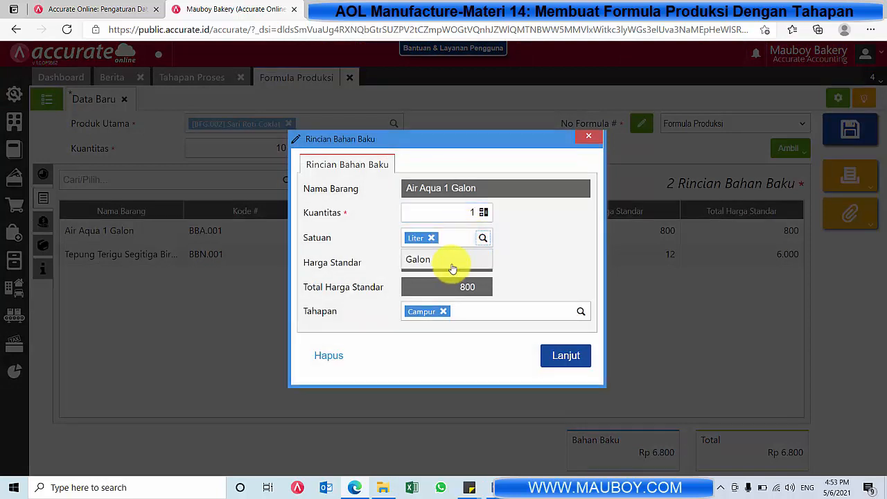
right_click(461, 186)
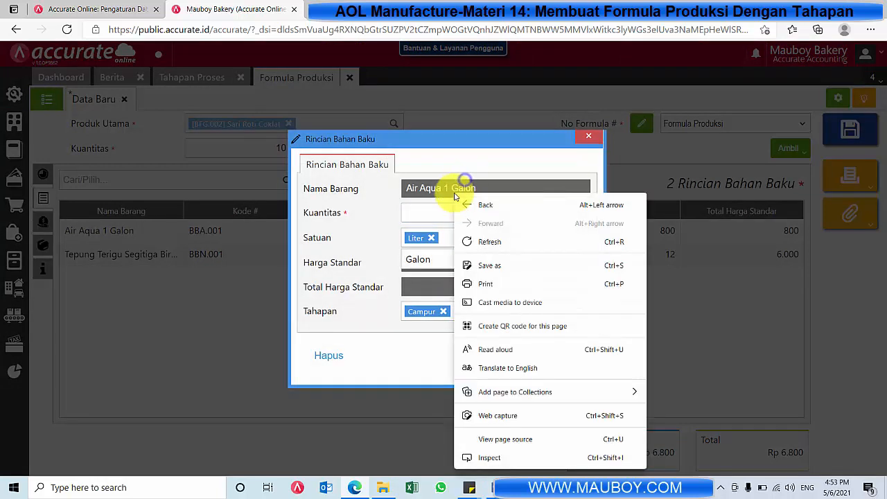
click(457, 149)
click(589, 137)
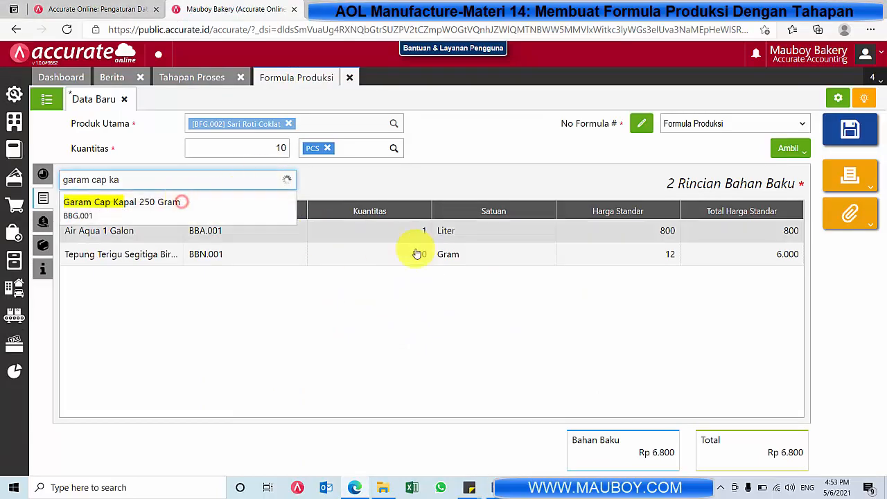
Add Garam Cap Kapal 250 Gram as a raw material, 5 Gram, assigned to the Campur stage.
click(271, 206)
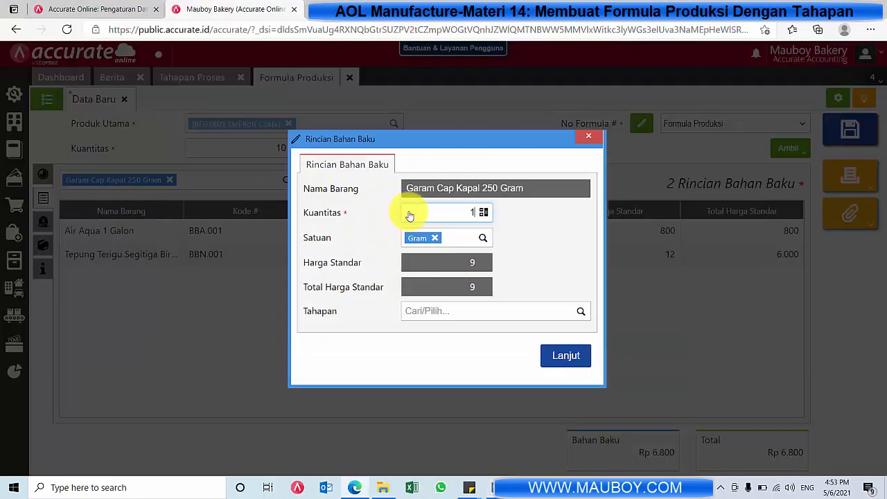
drag(441, 214, 492, 215)
text(5)
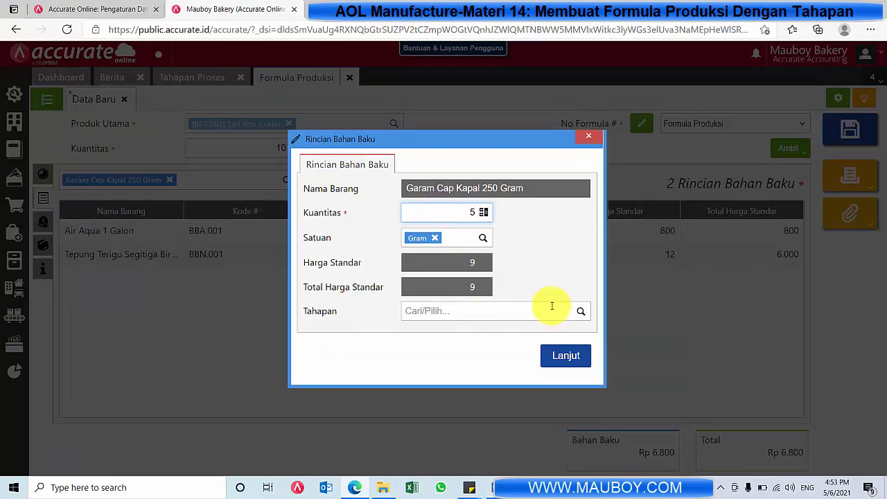
click(578, 310)
click(504, 333)
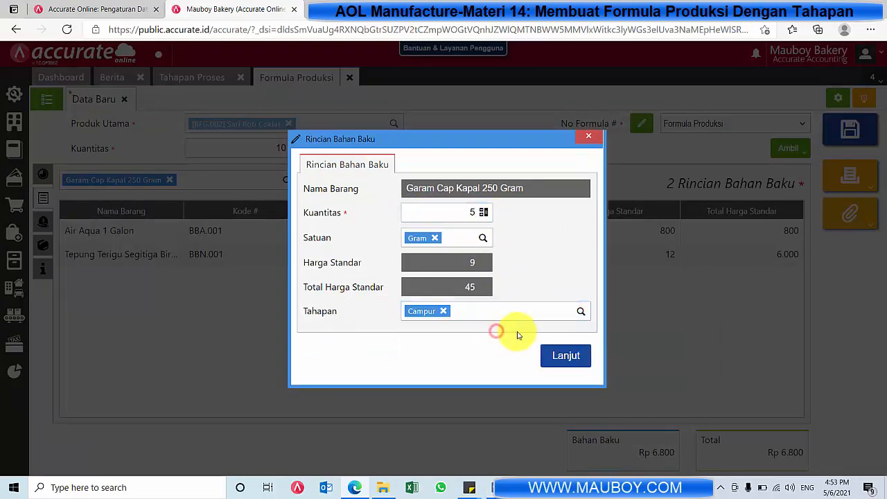
click(563, 356)
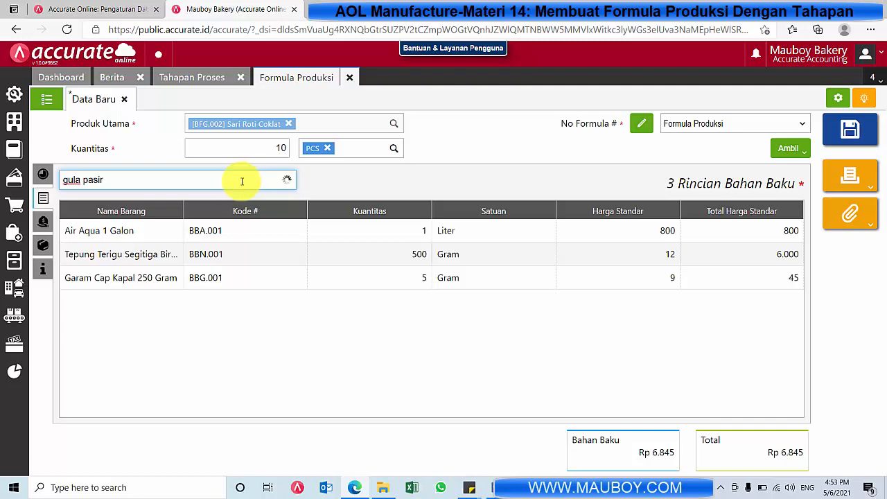
Add Gula Pasir Gulaku 1 KG as a raw material, 50 Gram, assigned to the Campur stage.
click(158, 205)
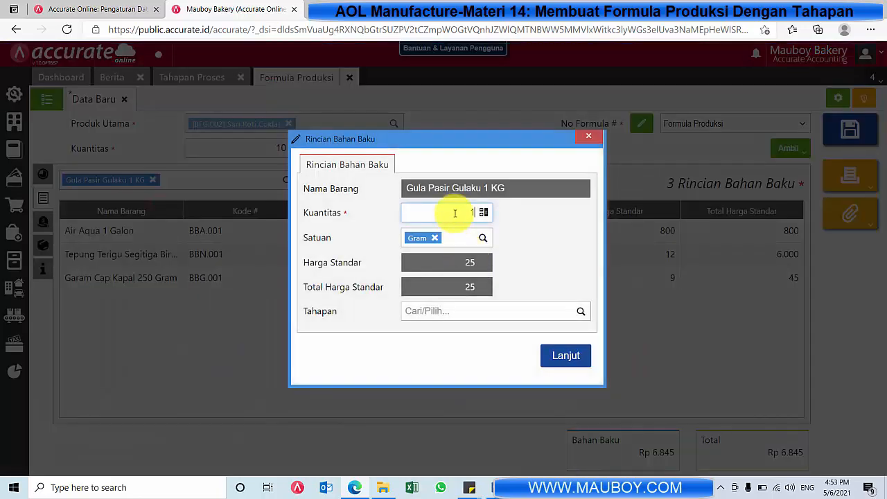
click(454, 212)
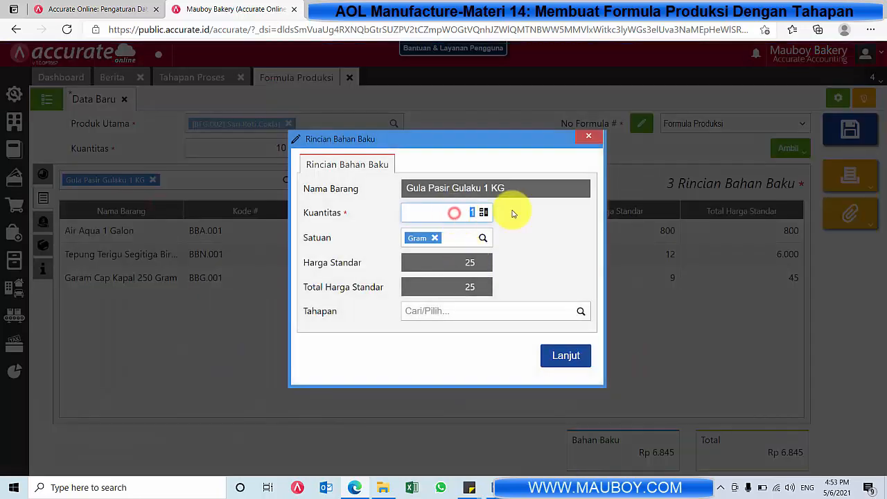
click(582, 311)
click(477, 333)
click(550, 357)
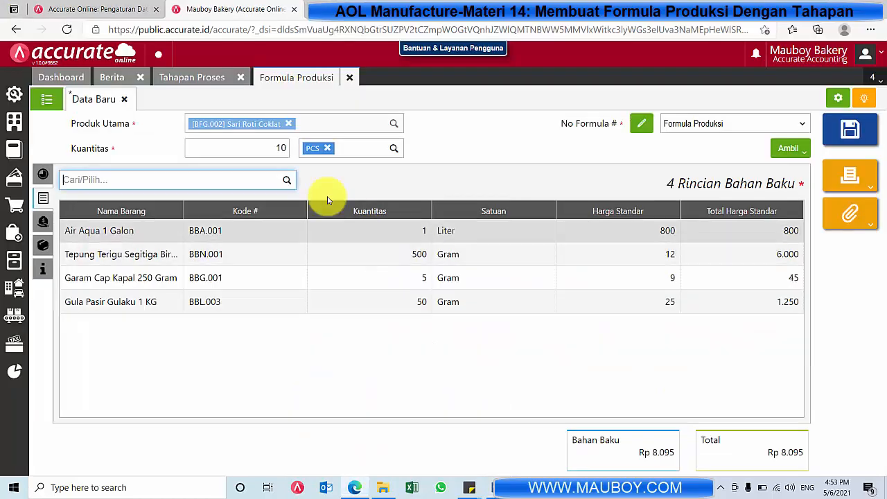
Find Ragi Fermipan 4 x 11 Gram and add it as a raw material with a quantity of 2 Gram.
text(ragi fer)
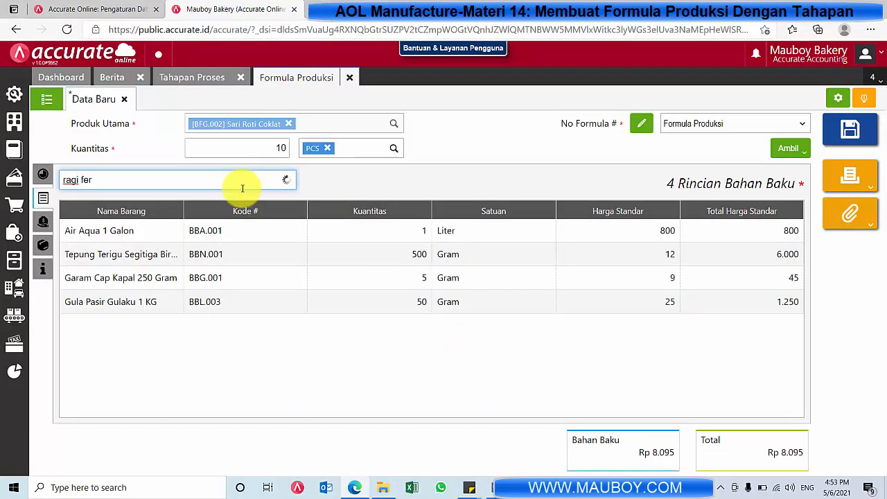
click(235, 212)
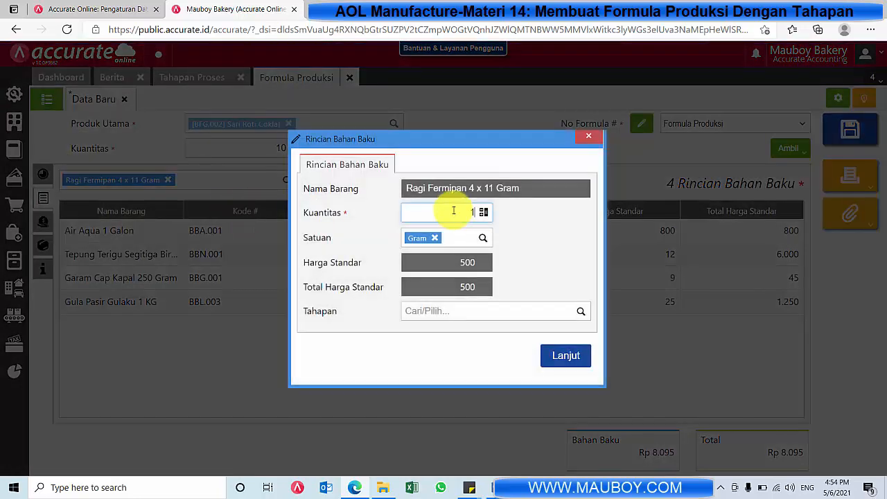
click(453, 210)
text(2)
click(565, 358)
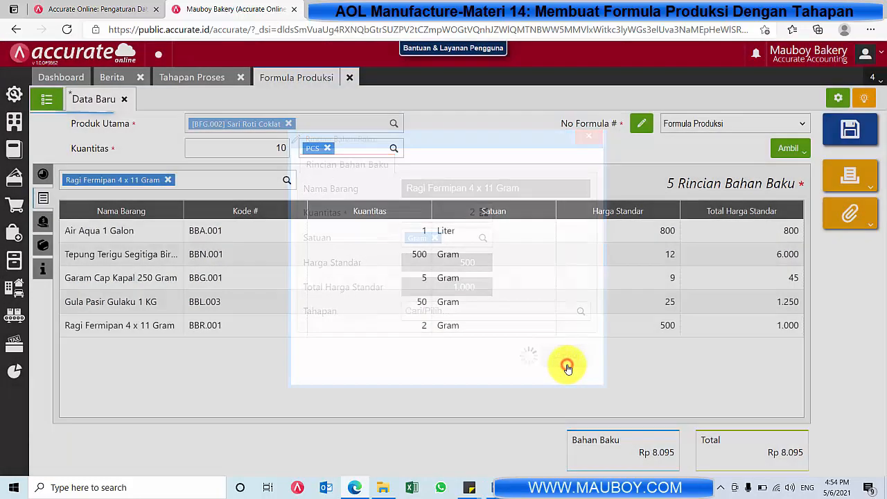
Reopen the Ragi Fermipan 4 x 11 Gram line and assign it to the Campur stage.
click(212, 326)
click(582, 311)
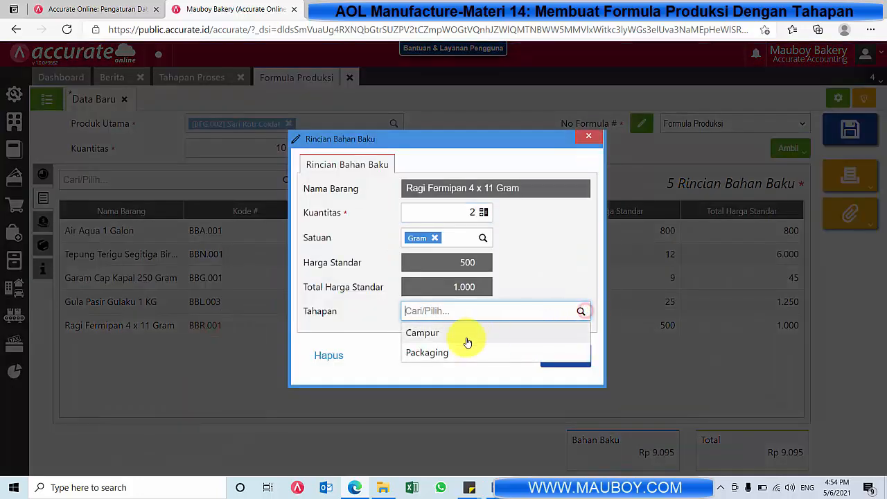
click(466, 336)
click(562, 359)
Check the next raw material in Word and add Telur Ayam Negeri, 1 Butir, assigned to the Campur stage.
key(alt+Tab)
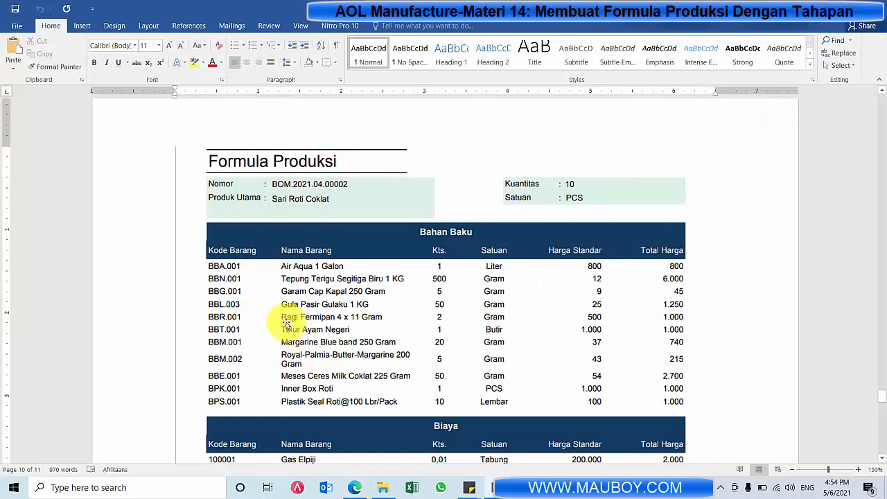
key(alt+Tab)
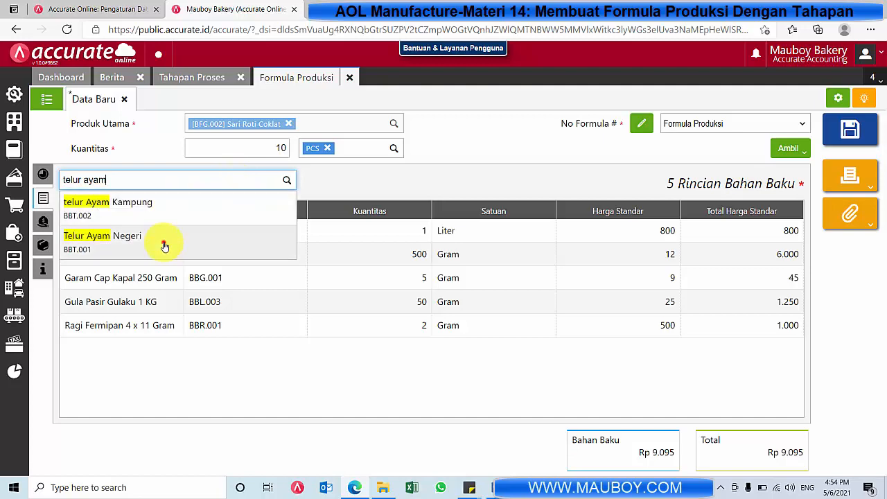
click(164, 241)
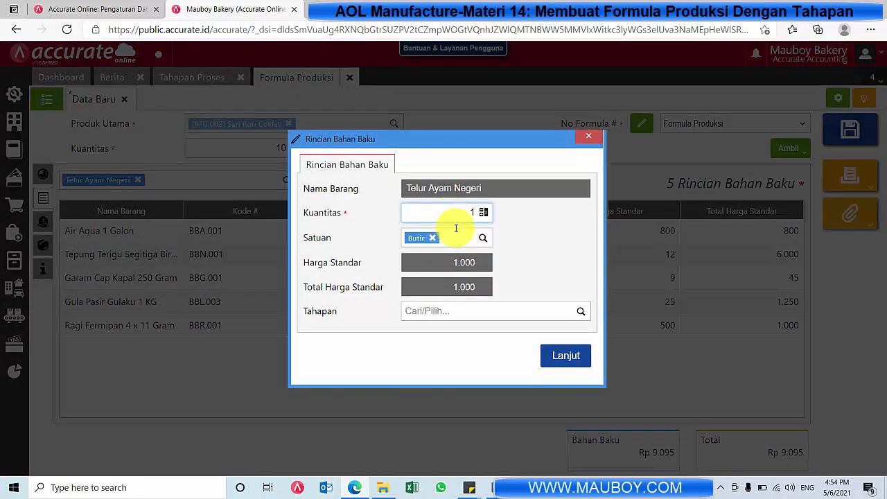
click(577, 311)
click(429, 334)
click(565, 356)
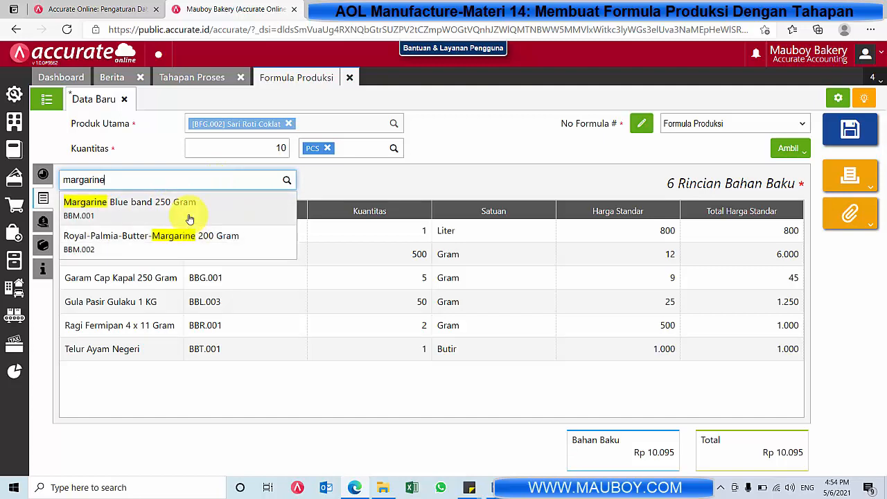
Add Margarine Blue band 250 Gram as a raw material, 20 Gram, assigned to the Campur stage.
click(189, 216)
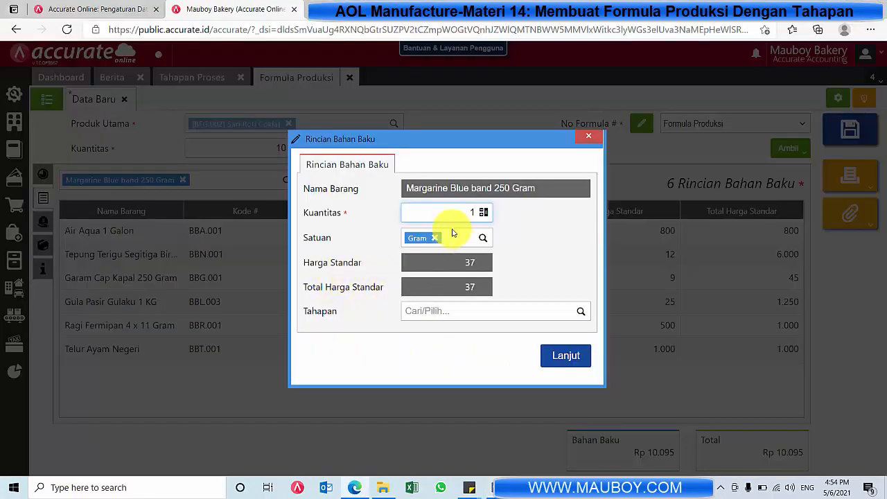
double_click(472, 212)
text(20)
click(580, 311)
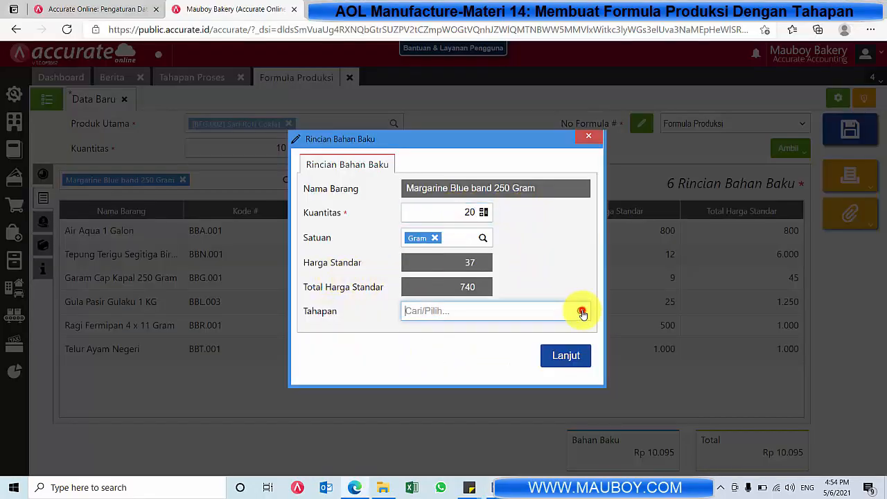
click(475, 334)
click(556, 361)
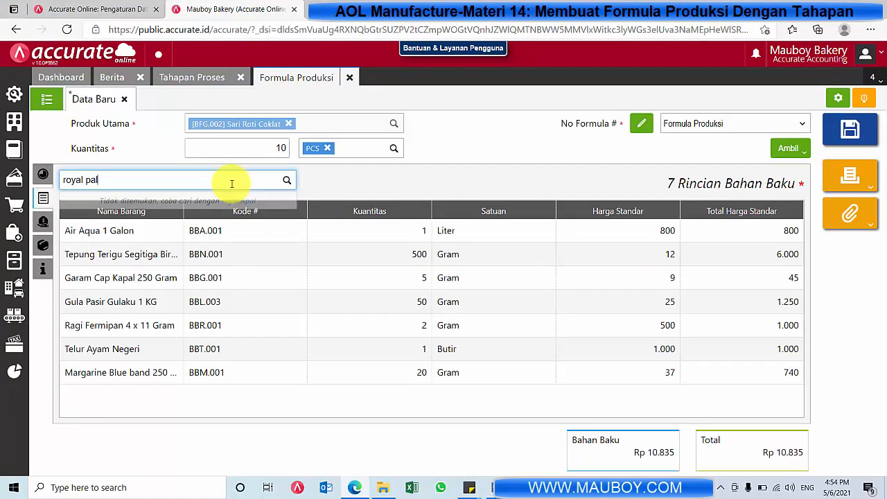
Search again with "royal" and add Royal-Palmia-Butter-Margarine 200 Gram, 5 Gram, assigned to the Campur stage.
drag(166, 176, 66, 185)
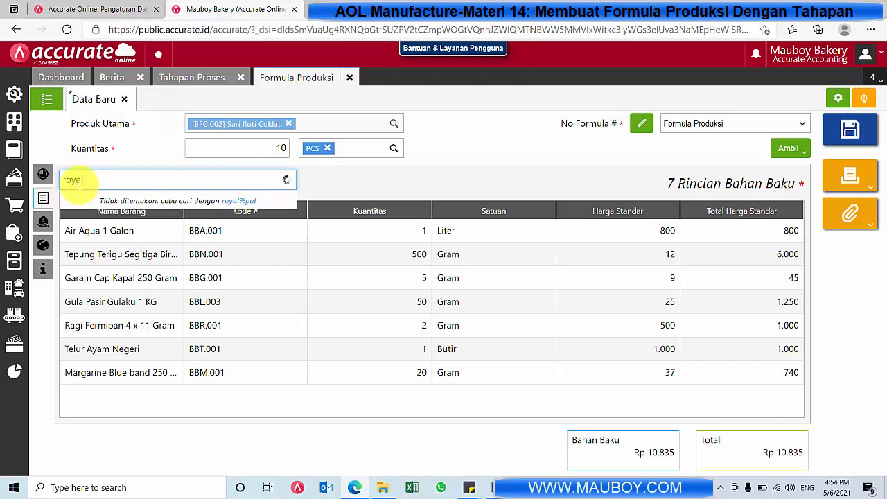
text(royal)
click(103, 200)
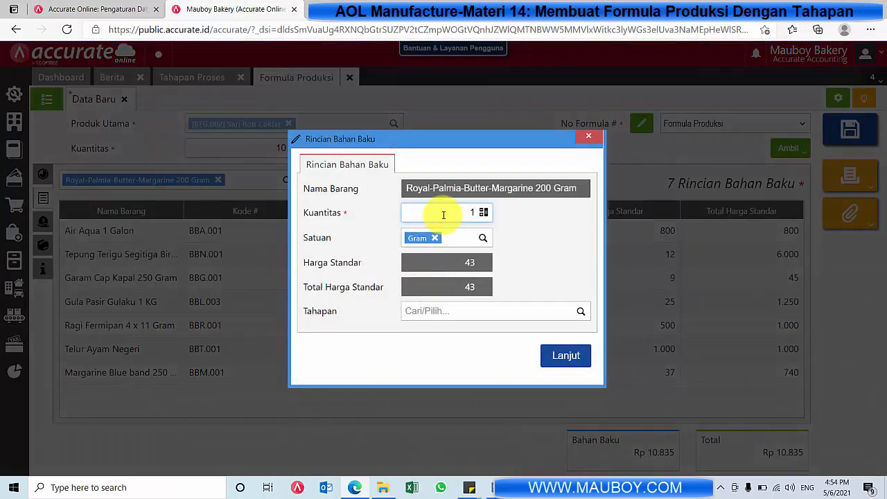
key(BackSpace)
text(5)
click(581, 312)
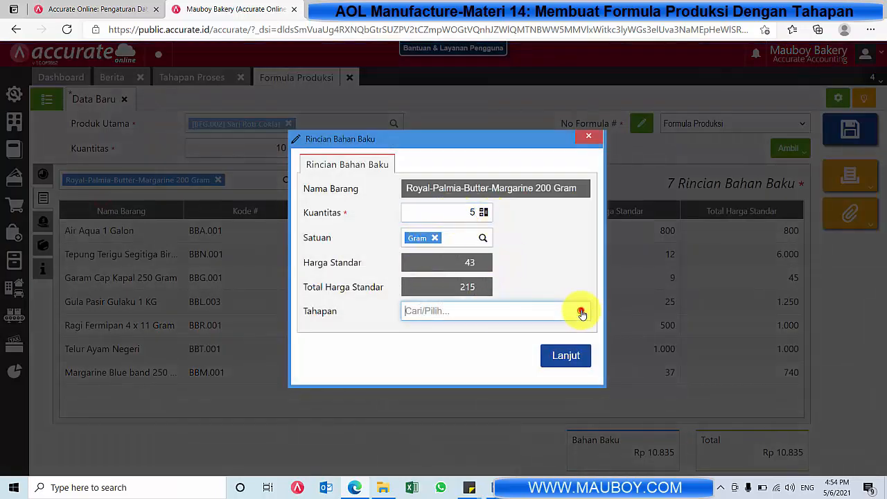
click(487, 334)
click(565, 355)
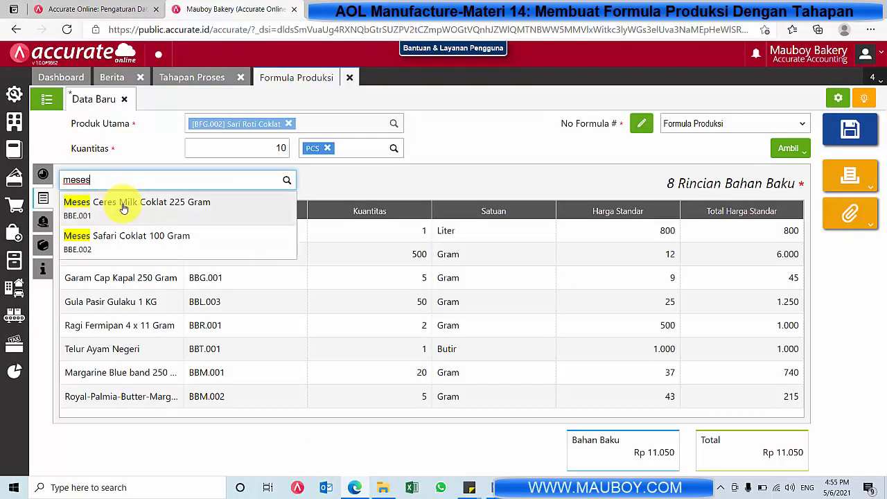
Add Meses Ceres Milk Coklat 225 Gram as a raw material, 20 Gram, assigned to the Campur stage.
click(133, 208)
key(BackSpace)
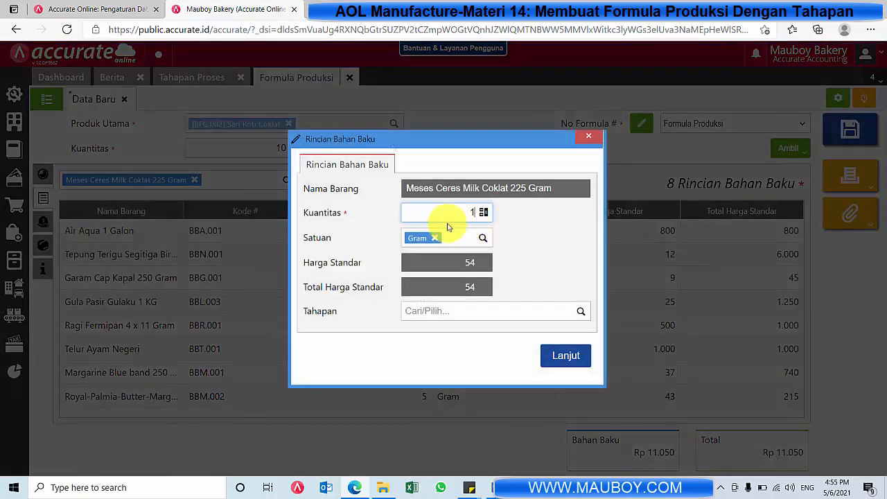
text(20)
click(581, 310)
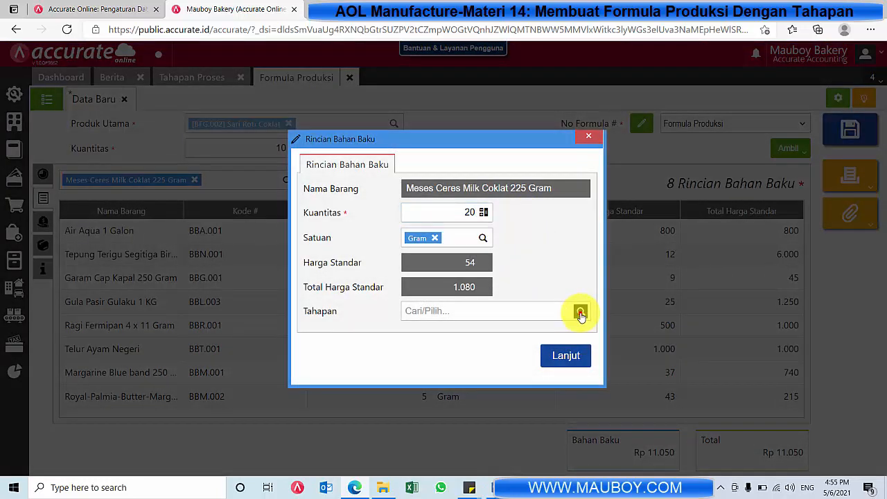
click(521, 333)
click(558, 354)
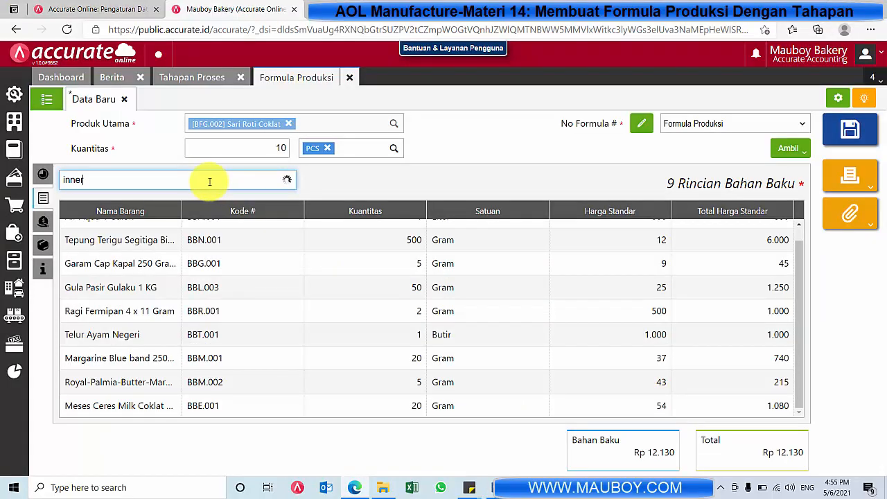
Add Inner Box Roti as a raw material, 1 PCS, assigned to the Packaging stage.
click(113, 201)
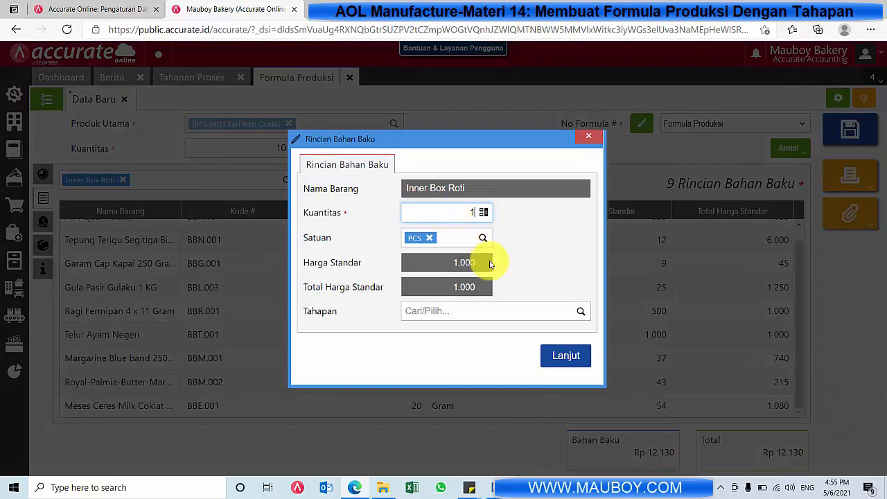
click(581, 311)
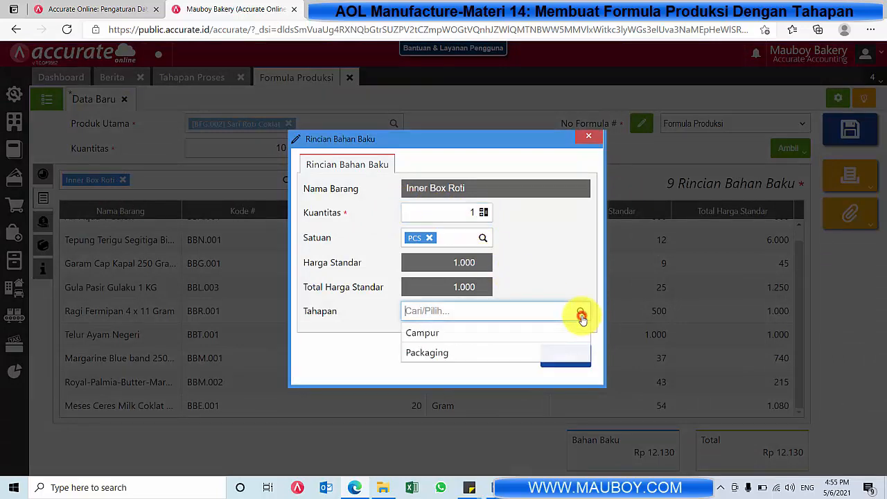
click(484, 350)
click(566, 355)
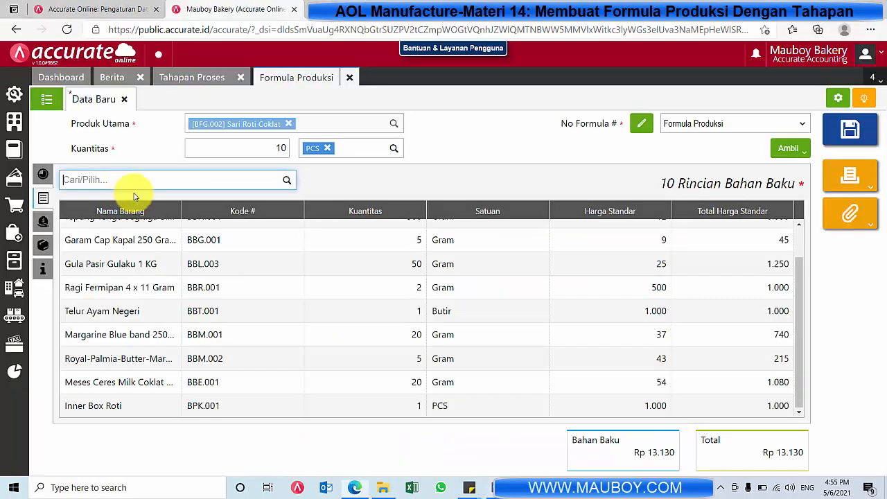
Add Plastik Seal Roti@100 Lbr/Pack as a raw material, 10 Lembar, assigned to the Packaging stage.
click(163, 181)
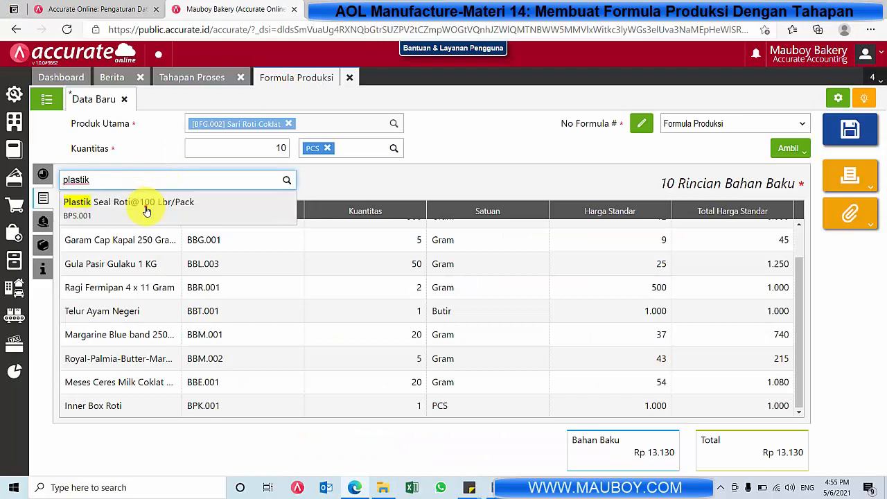
click(147, 210)
click(464, 213)
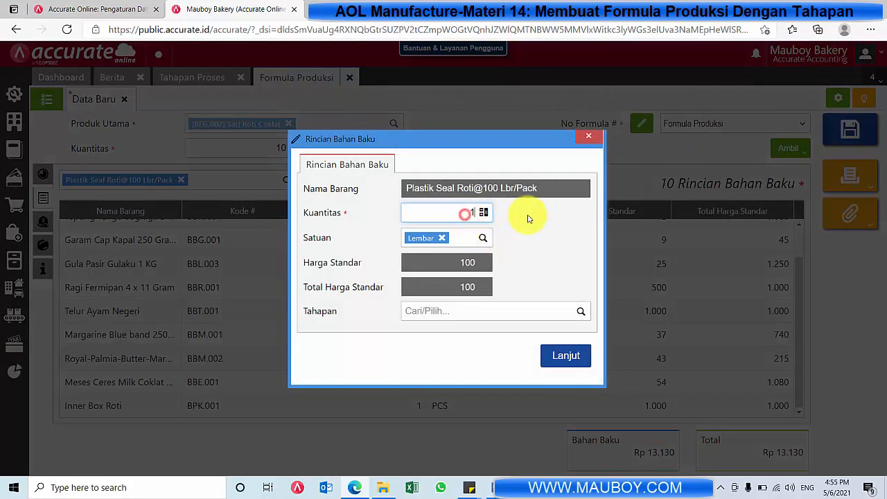
text(0)
click(583, 310)
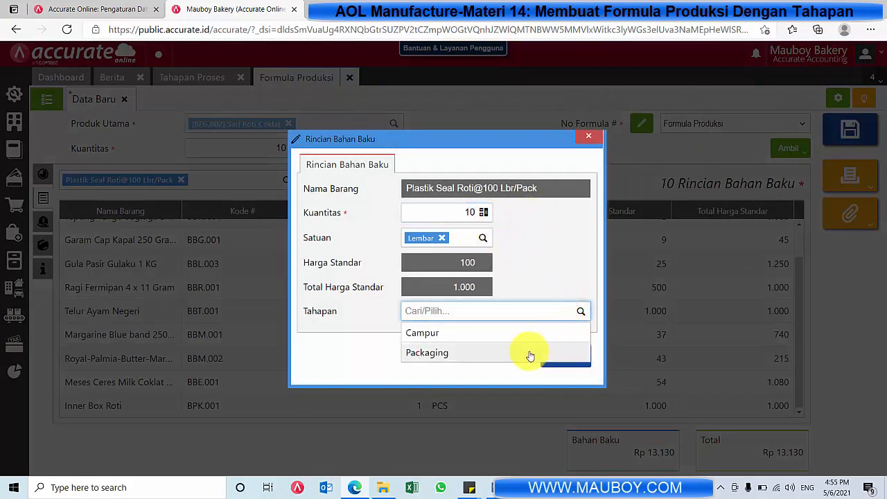
click(529, 355)
click(565, 356)
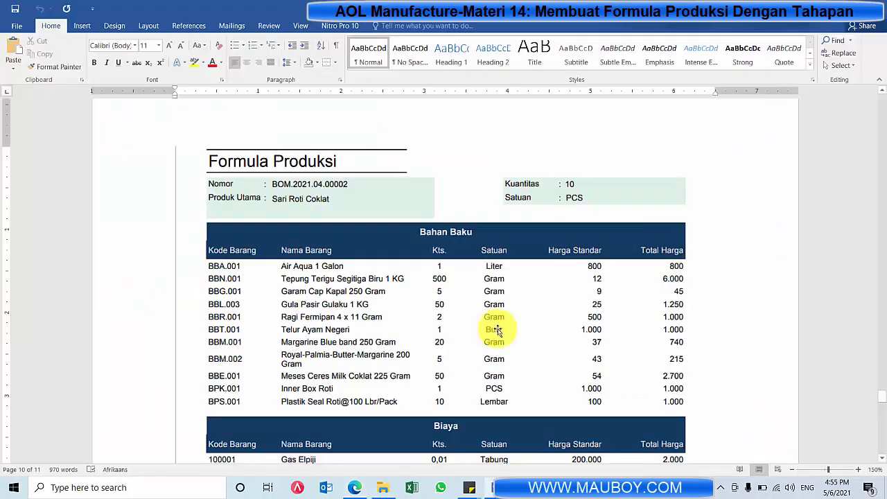
Check the costs in the Word reference and add Gas Elpiji to the formula's cost details with quantity 0,01 Tabung.
scroll(610, 351, down, 2)
scroll(610, 352, down, 2)
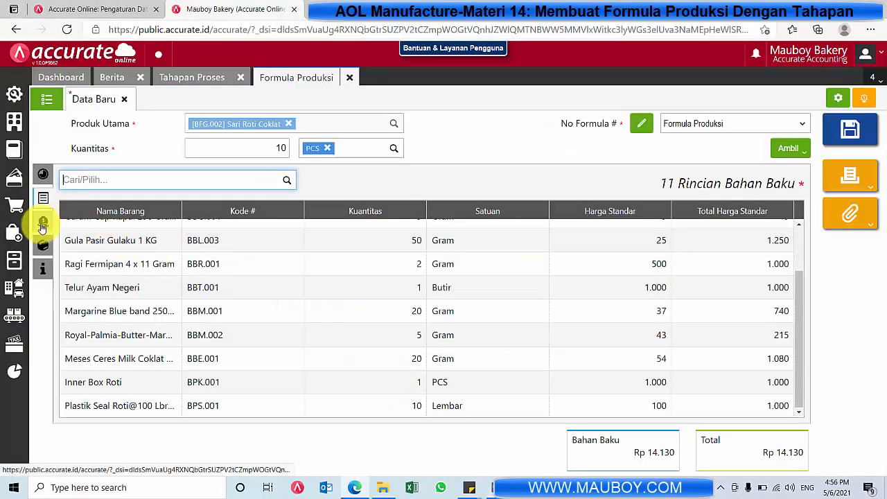
click(41, 225)
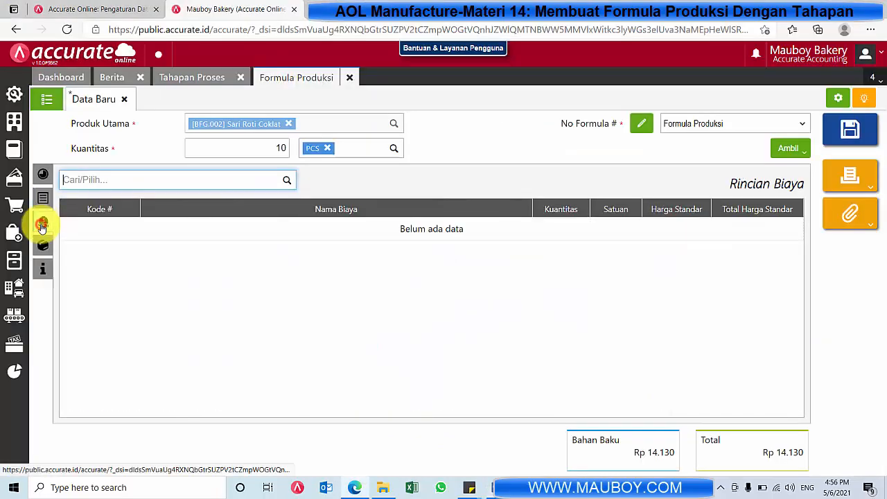
drag(789, 187, 731, 184)
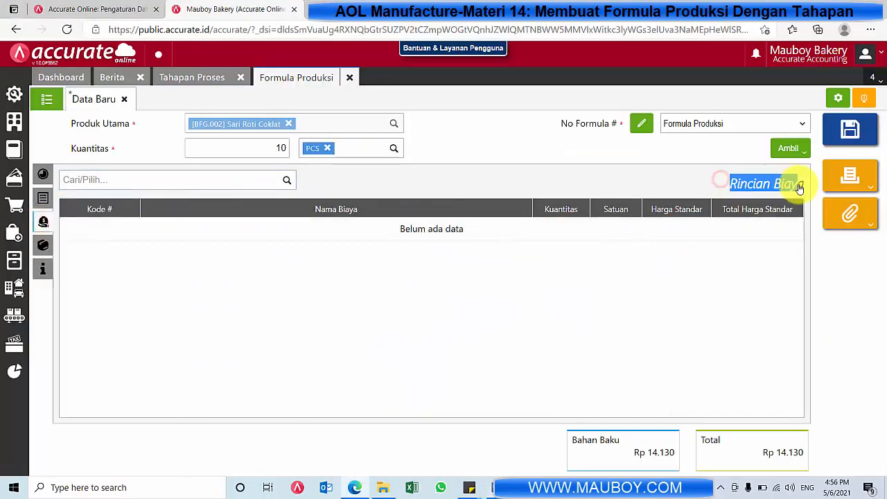
click(110, 179)
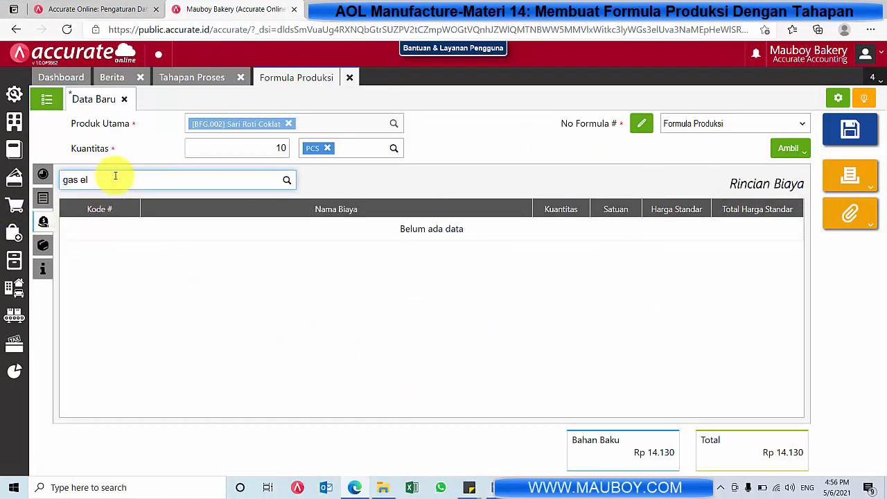
click(130, 201)
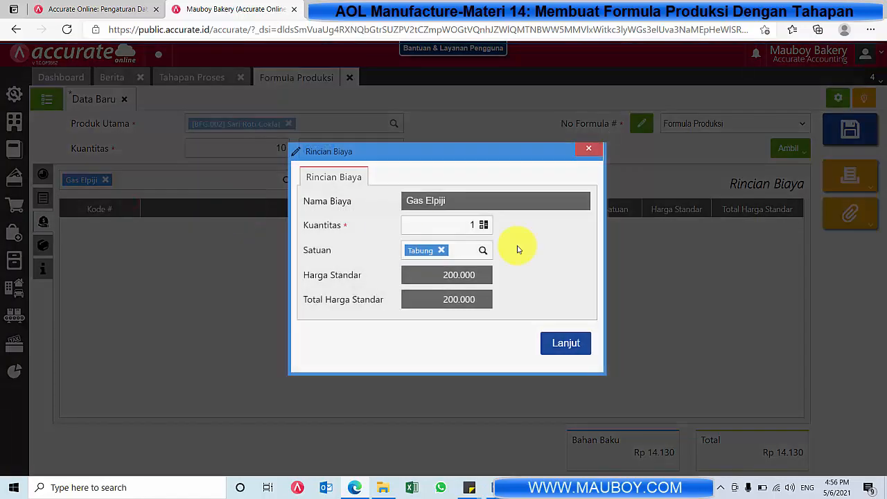
click(465, 227)
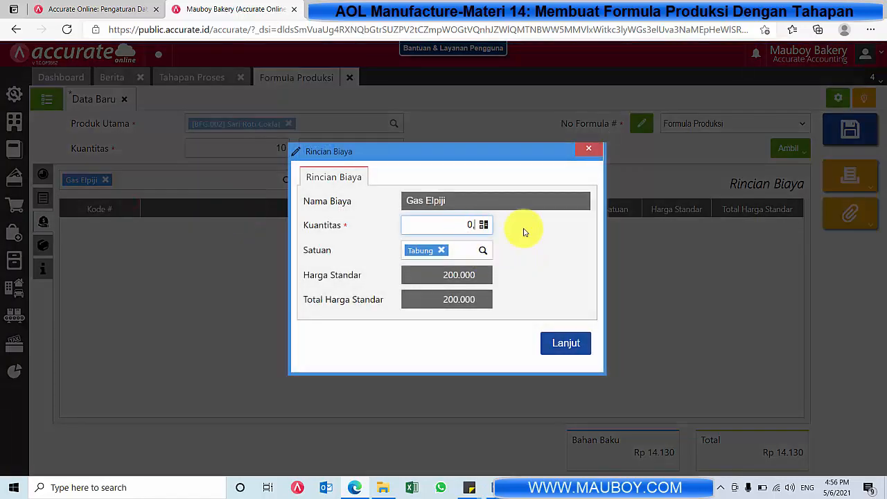
click(570, 343)
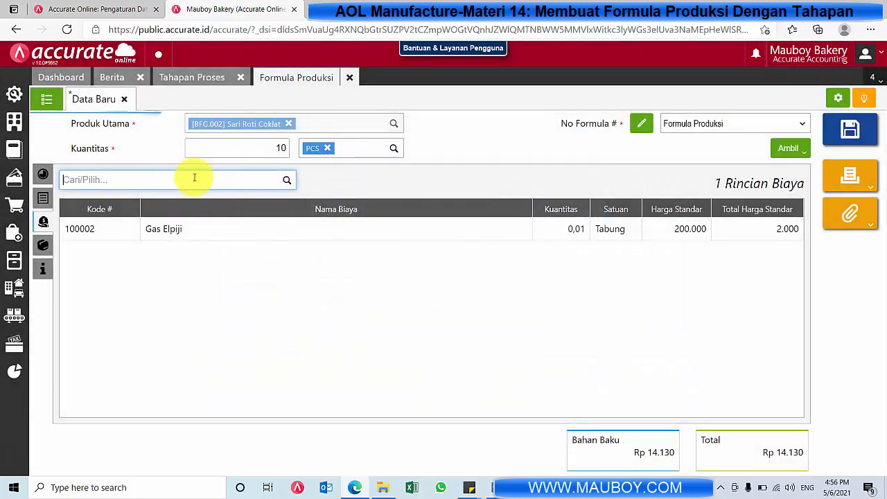
Add Gaji Karyawan Produksi to the cost details with quantity 0,1 Jam.
click(193, 180)
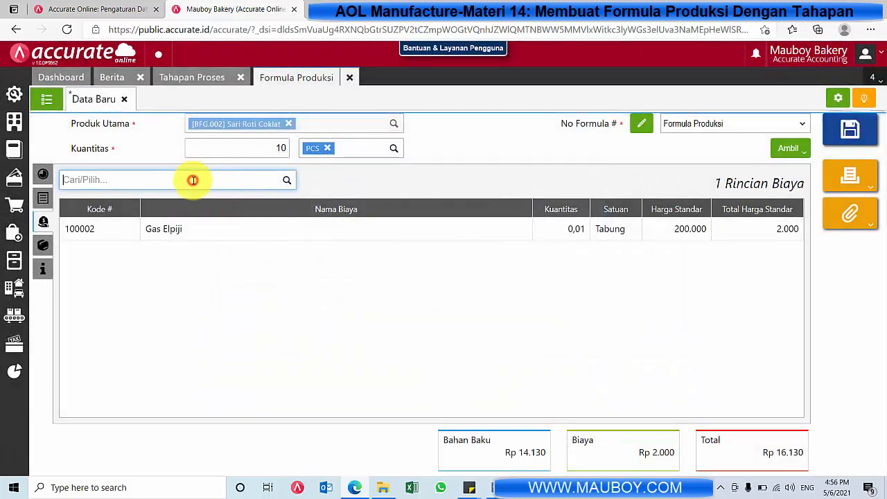
text(gaji)
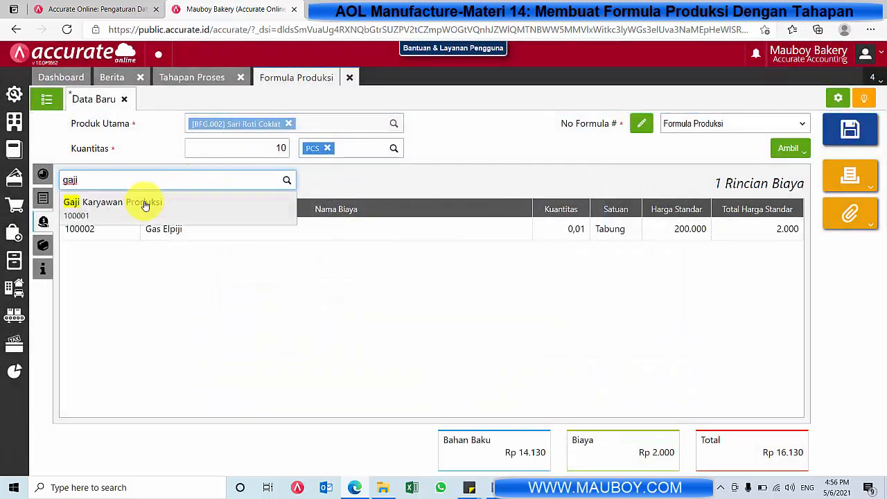
click(144, 203)
click(450, 226)
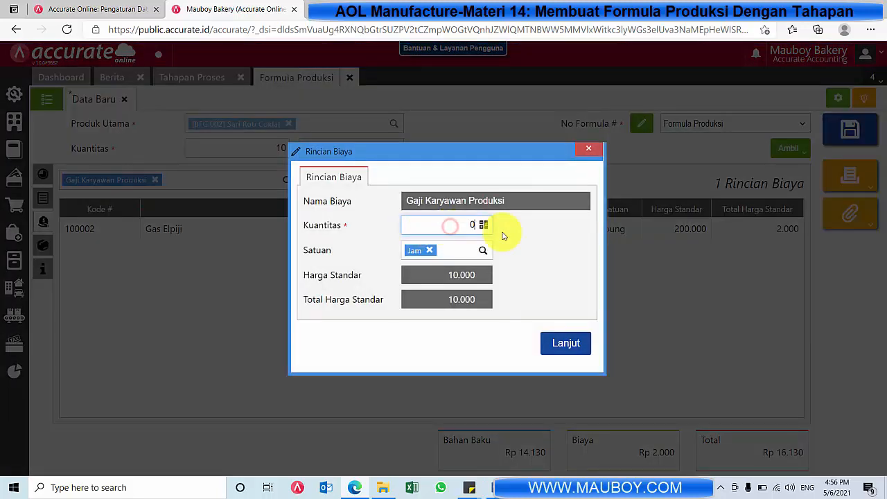
text(0,1)
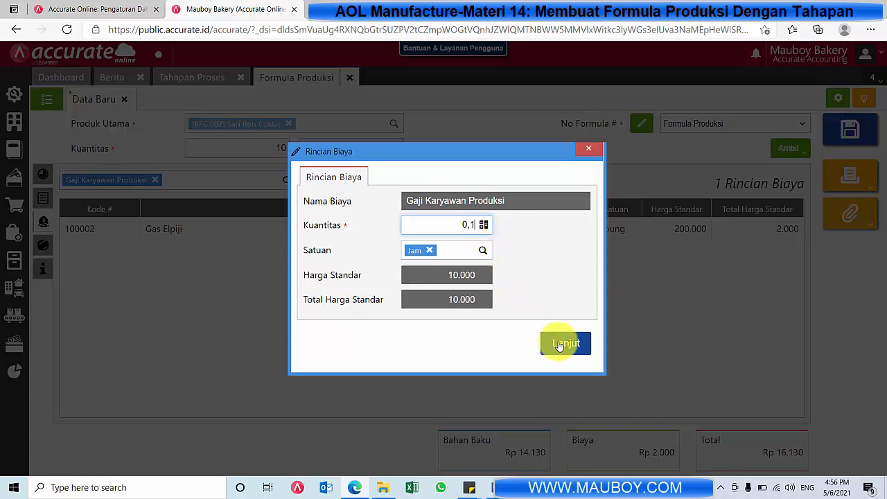
click(562, 342)
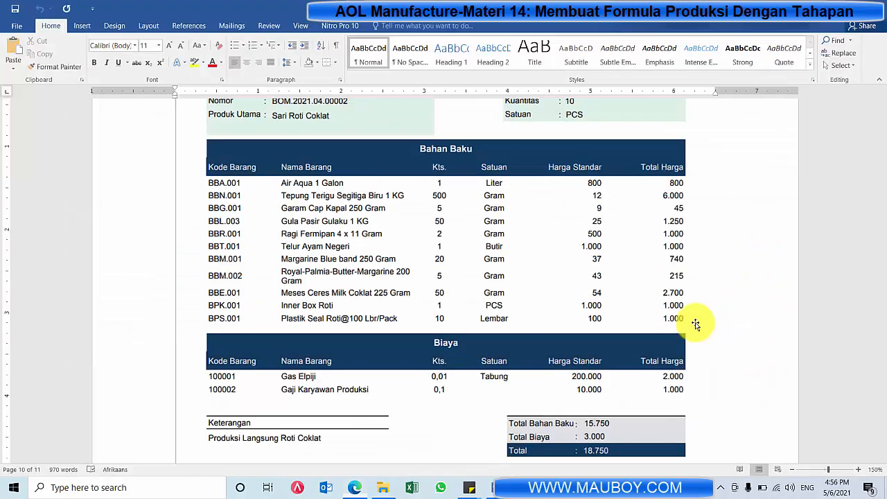
Compare the raw materials with the Word reference and set the Meses Ceres Milk Coklat 225 Gram quantity to 50 Gram.
scroll(638, 382, down, 1)
scroll(641, 380, up, 1)
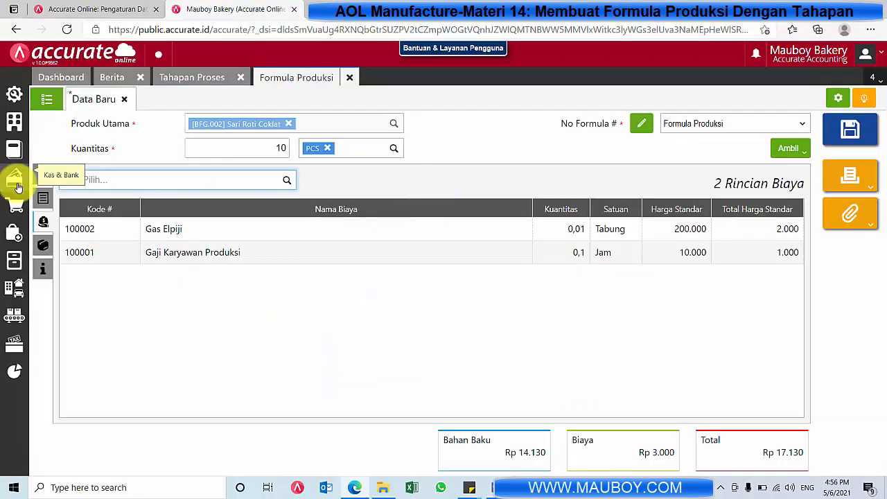
click(44, 176)
click(44, 198)
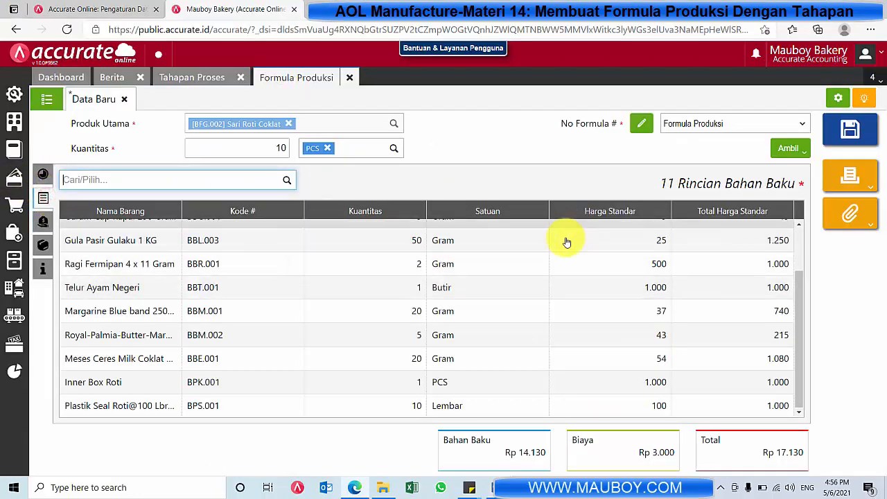
scroll(554, 250, up, 2)
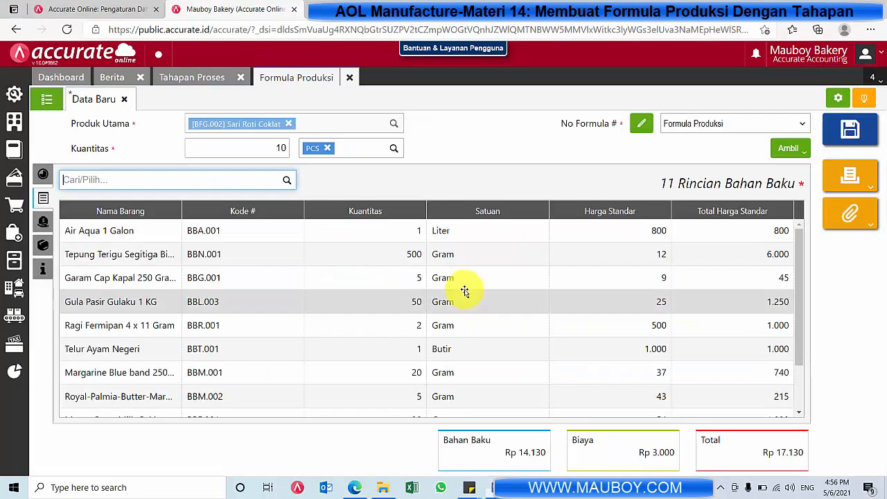
scroll(469, 341, down, 2)
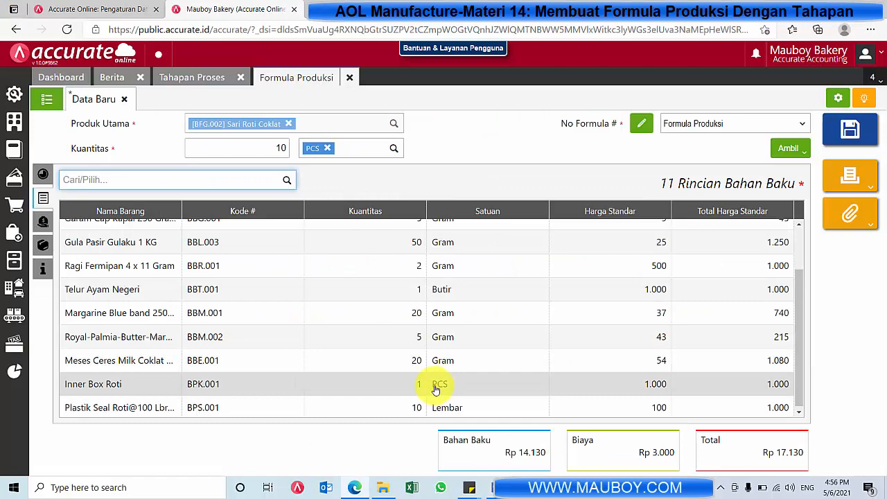
click(426, 360)
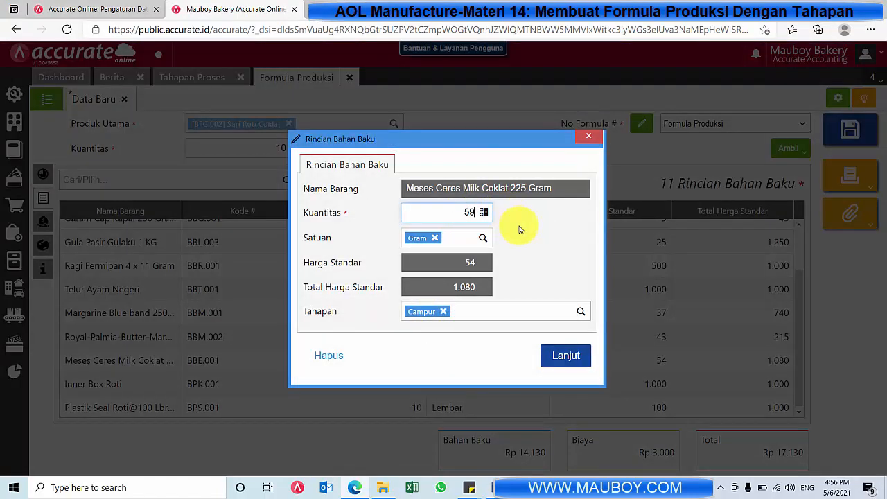
click(565, 356)
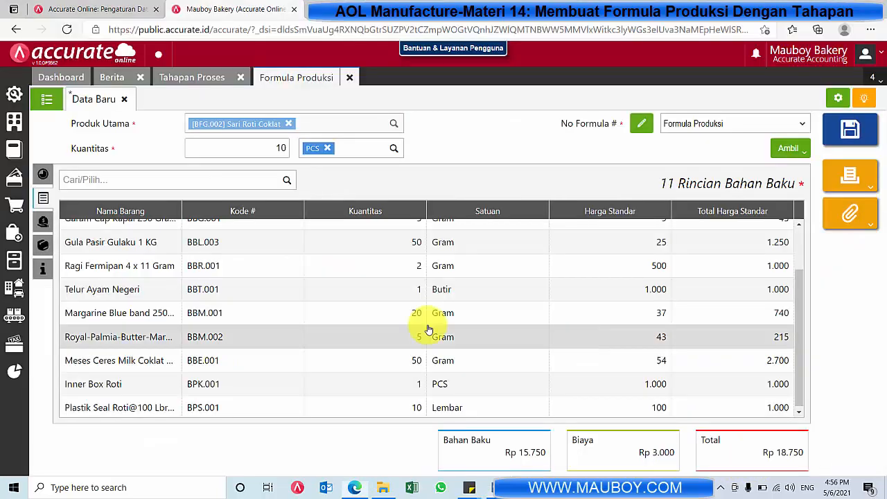
Enter "Formula Sari Roti" as the formula's description, review its stages and raw materials, and save the formula.
click(43, 268)
click(272, 266)
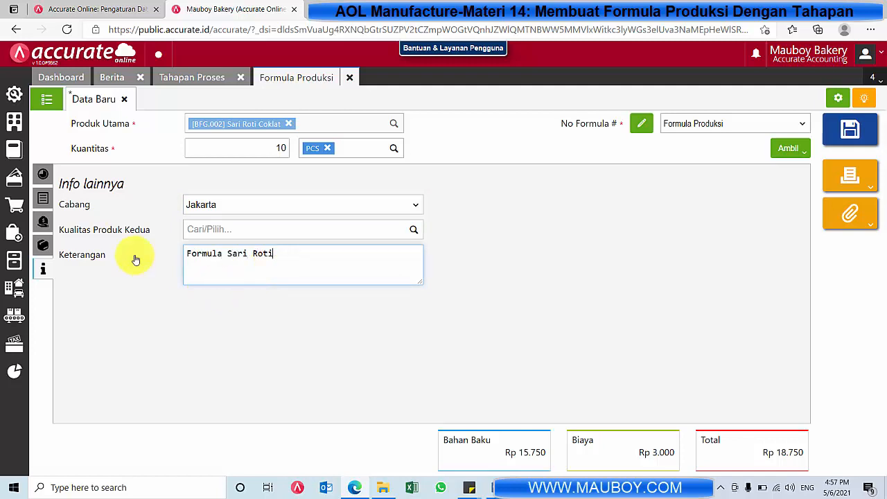
click(43, 174)
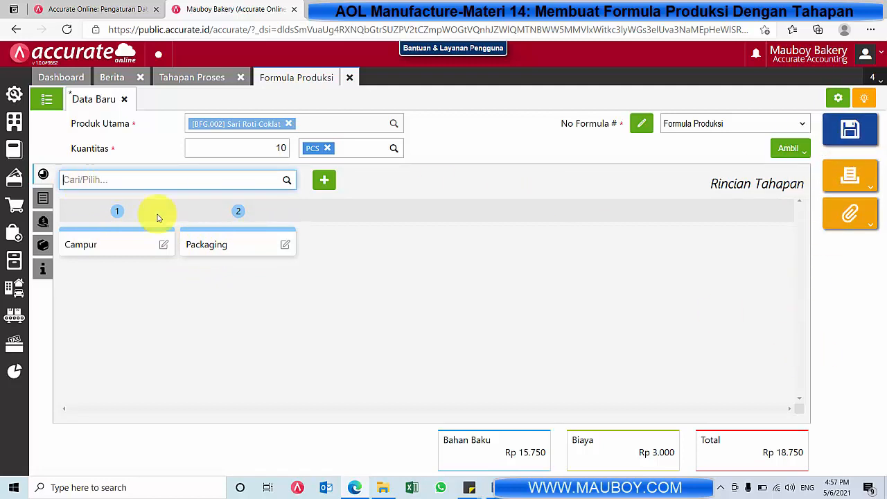
click(44, 202)
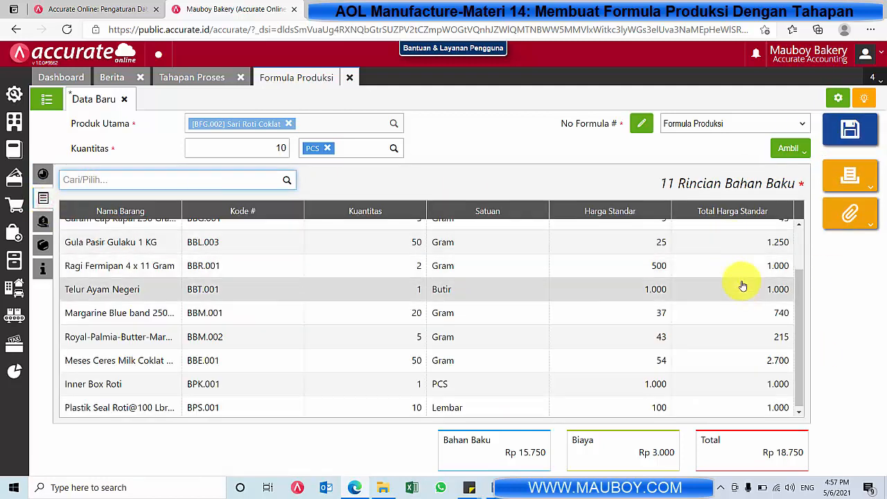
click(852, 129)
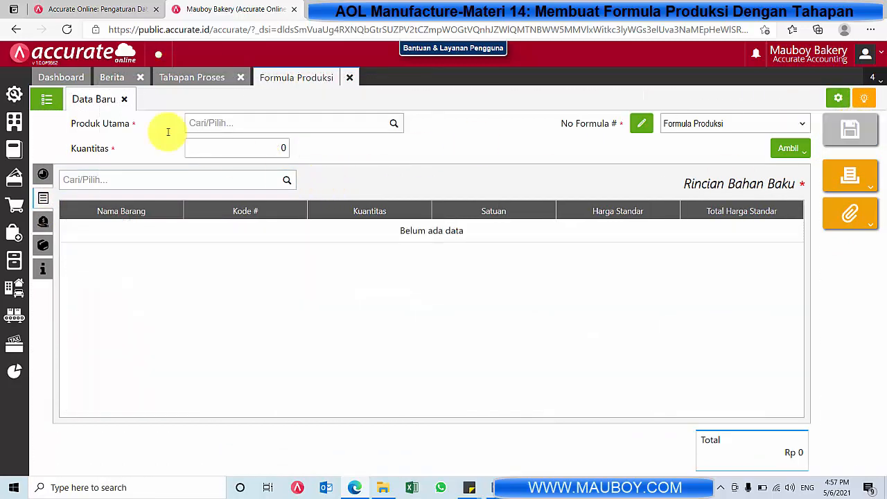
Open the Adonan Roti formula from the formula list to check its stages, and close it along with the blank form.
click(56, 102)
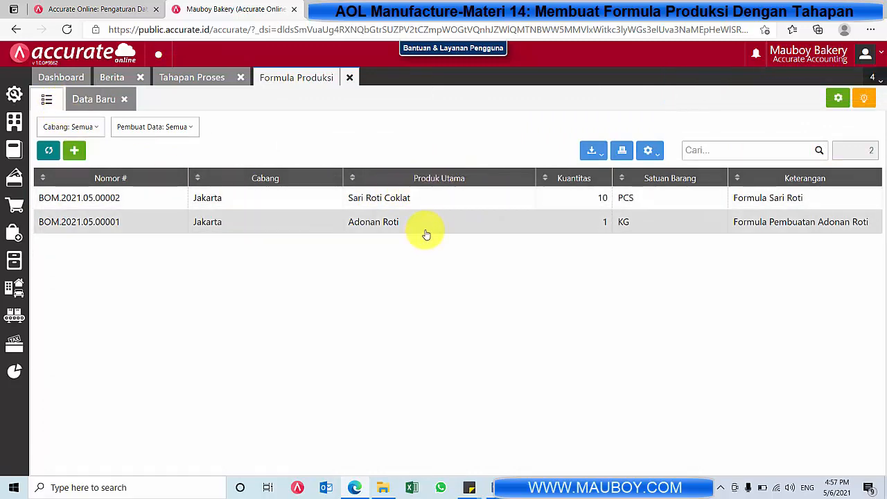
click(426, 234)
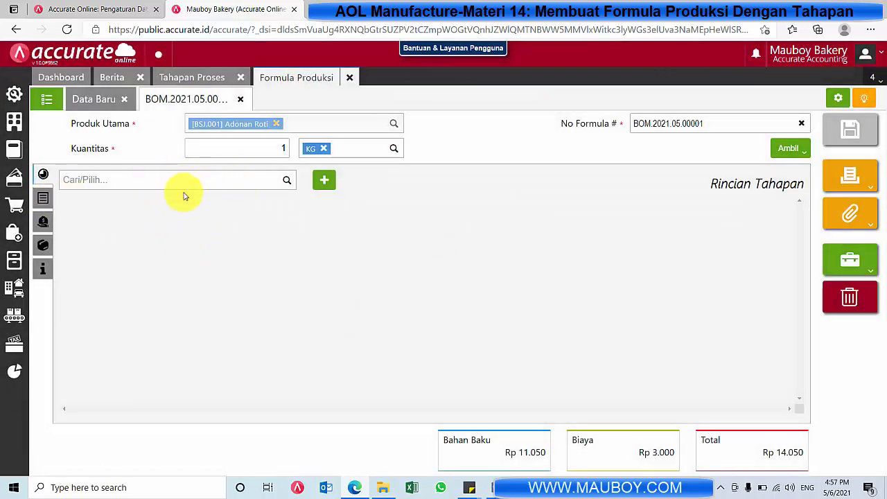
click(45, 199)
click(41, 175)
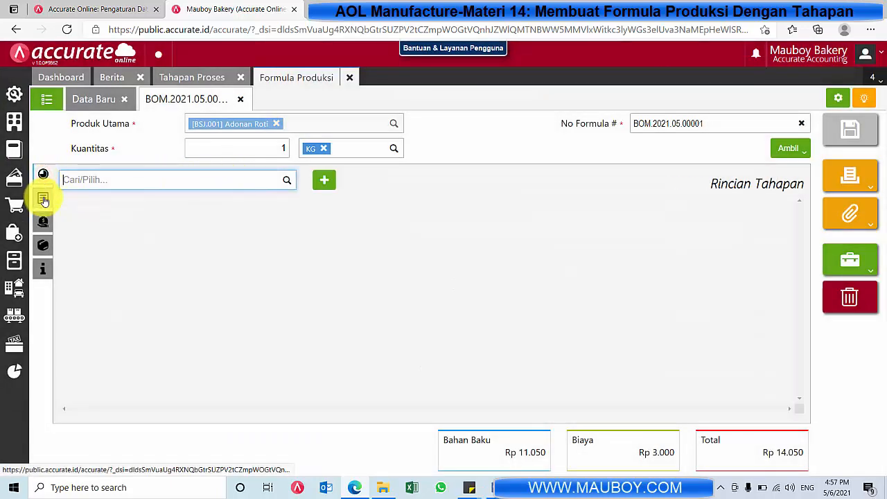
click(239, 99)
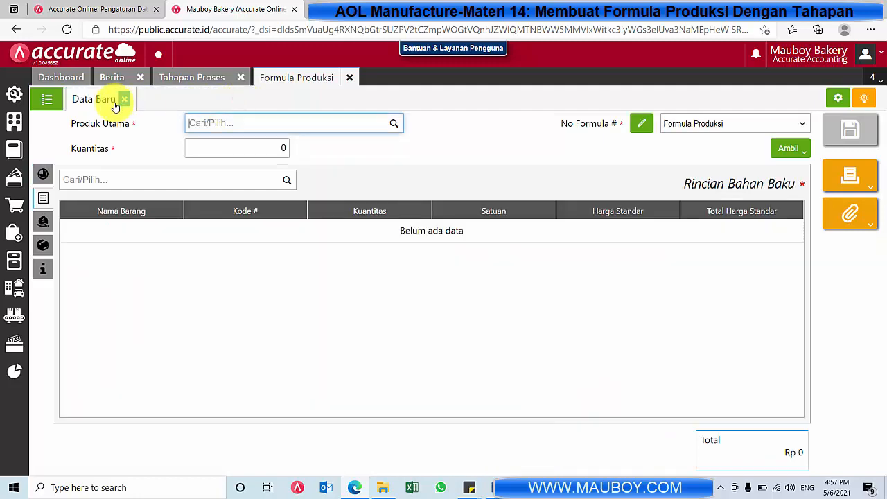
click(123, 99)
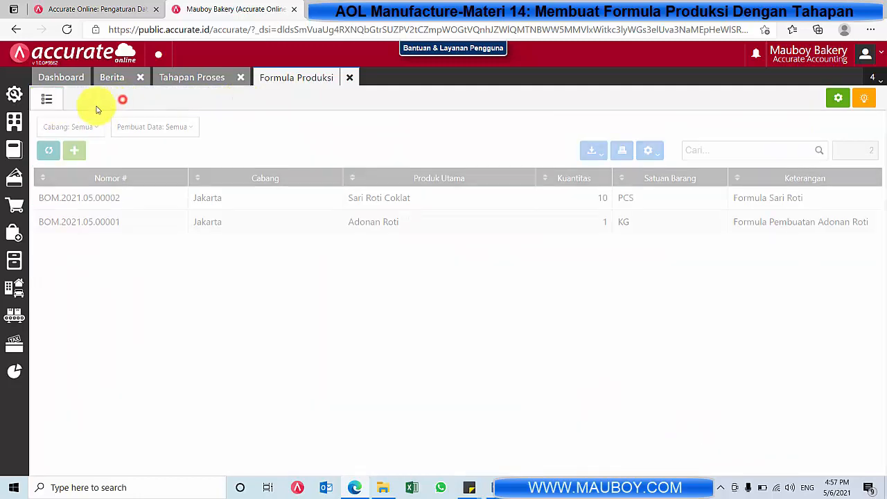
From the Sari Roti Coklat formula, customize the Formula Produksi form design so the Tahapan column shows in the Rincian table.
click(712, 201)
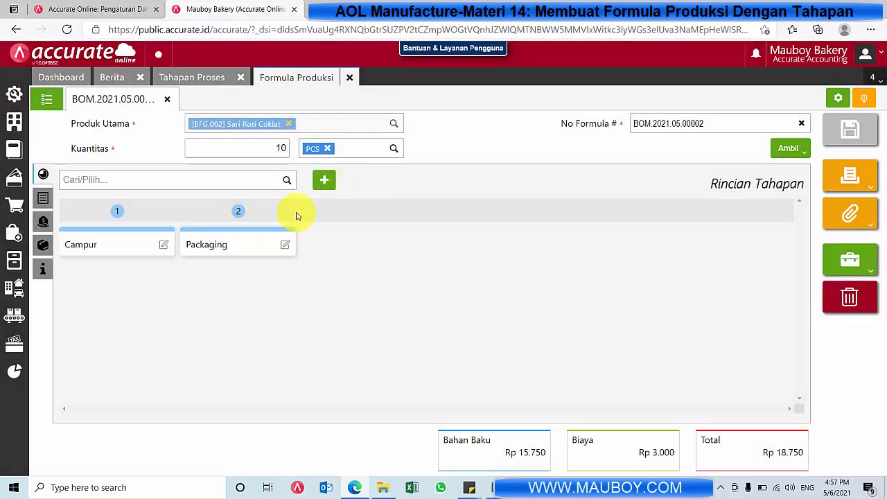
click(43, 199)
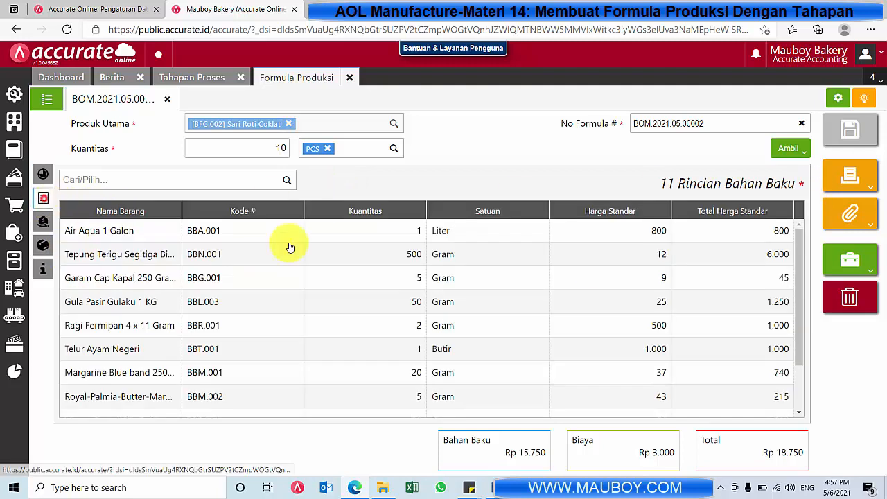
click(838, 104)
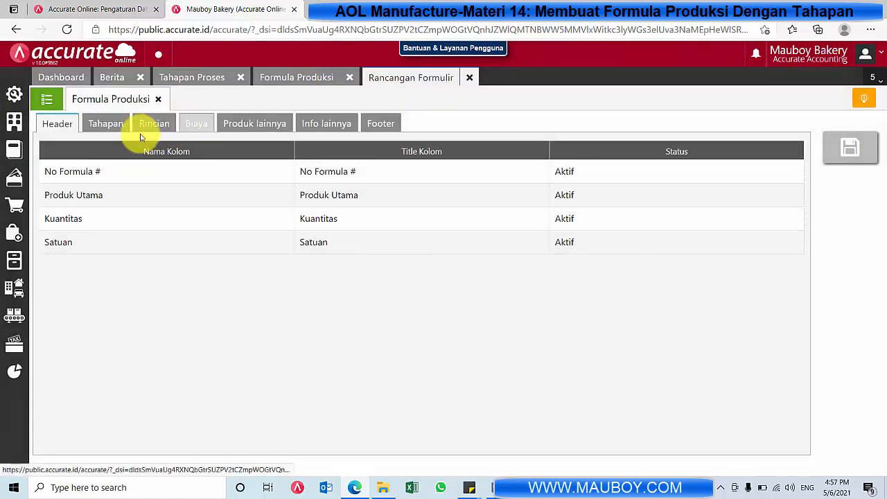
click(149, 127)
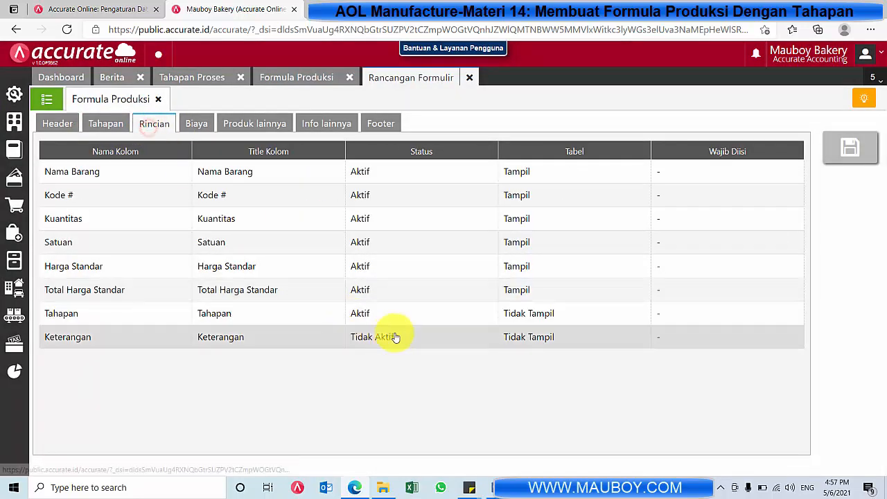
click(227, 318)
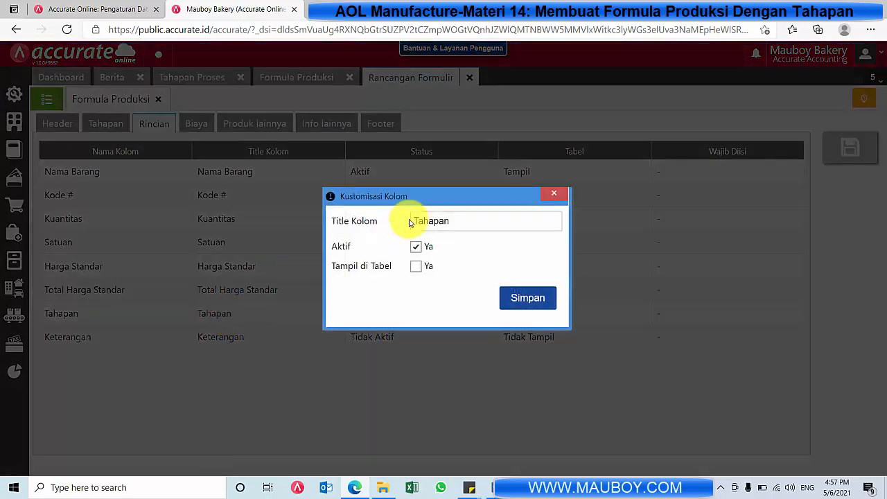
click(417, 266)
click(526, 296)
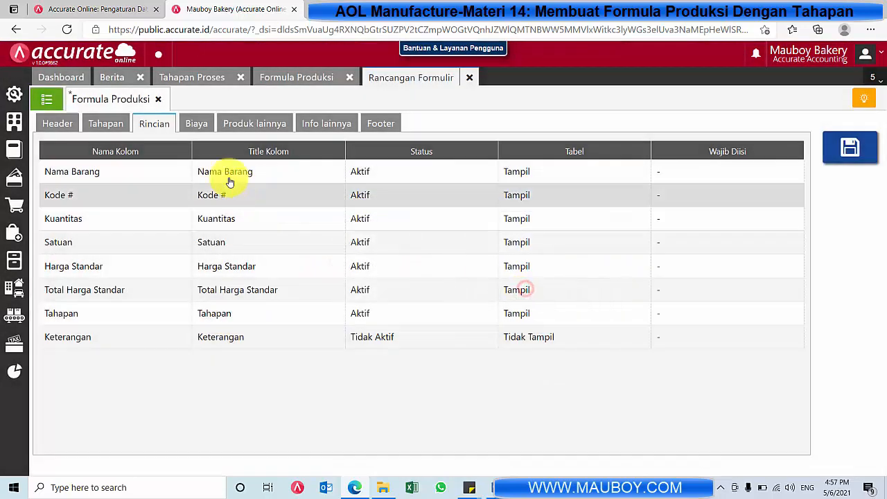
Make the Tahapan column show in the form design's Biaya table as well, and save and close the design.
click(198, 128)
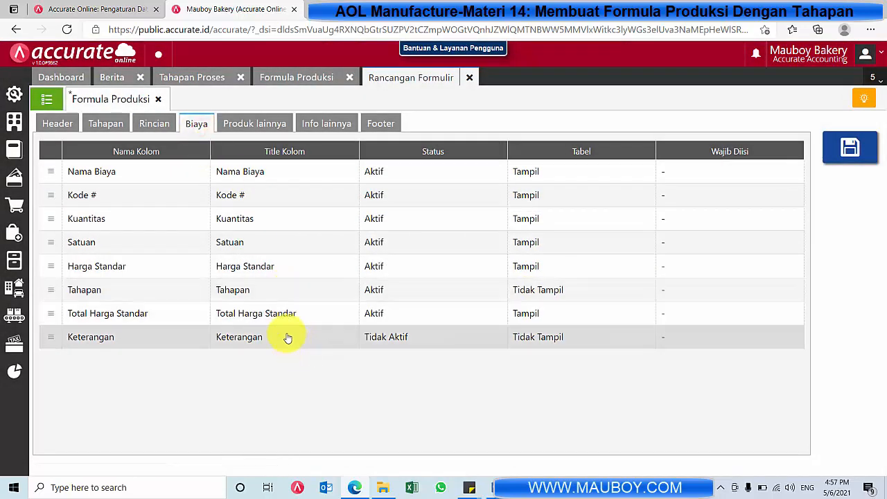
click(312, 292)
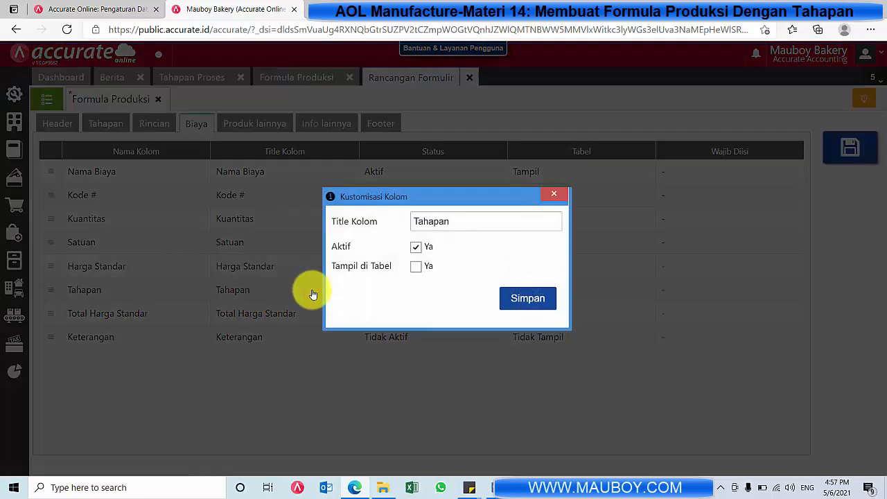
click(417, 267)
click(528, 299)
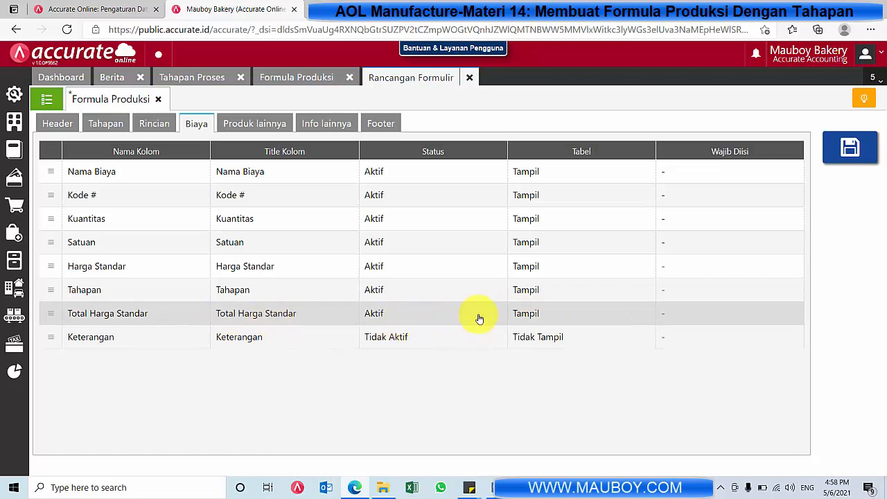
click(849, 149)
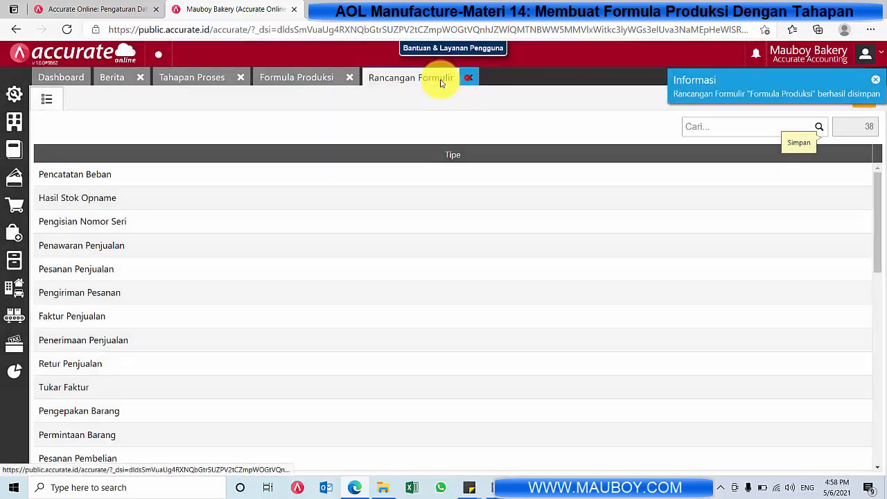
click(468, 78)
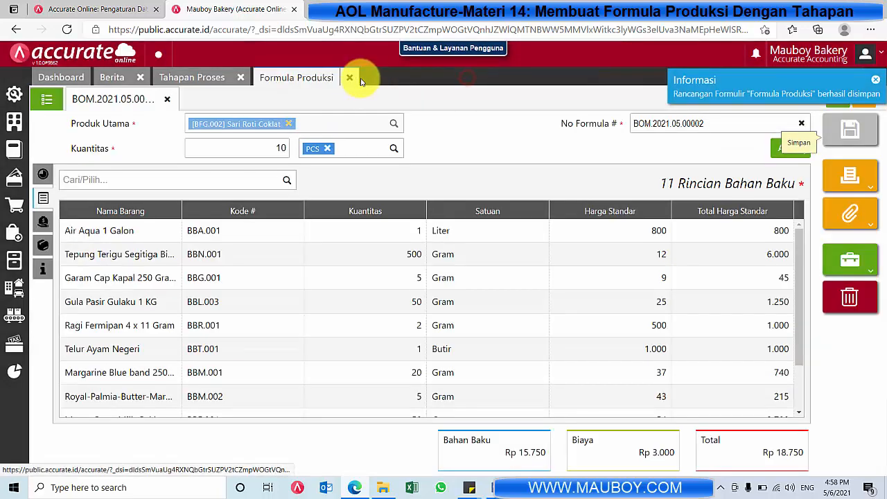
Close Formula Produksi and Tahapan Proses, and reopen the Sari Roti Coklat formula from the formula list.
click(350, 80)
click(239, 77)
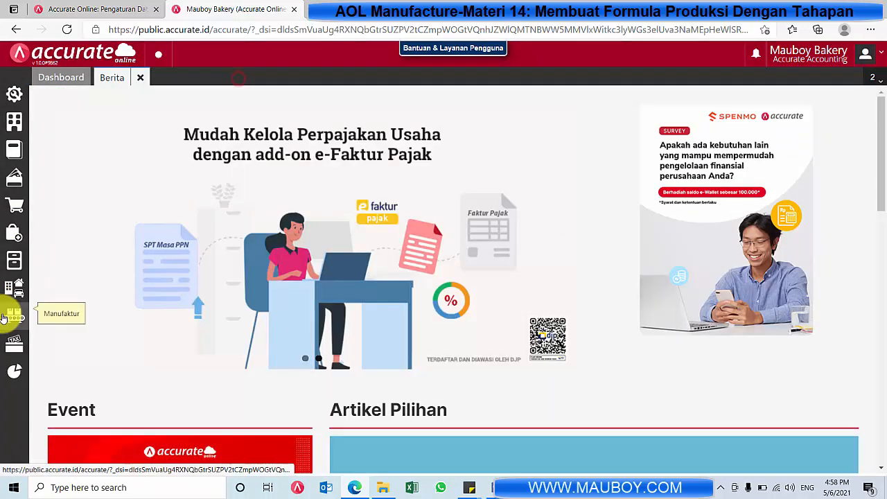
click(28, 318)
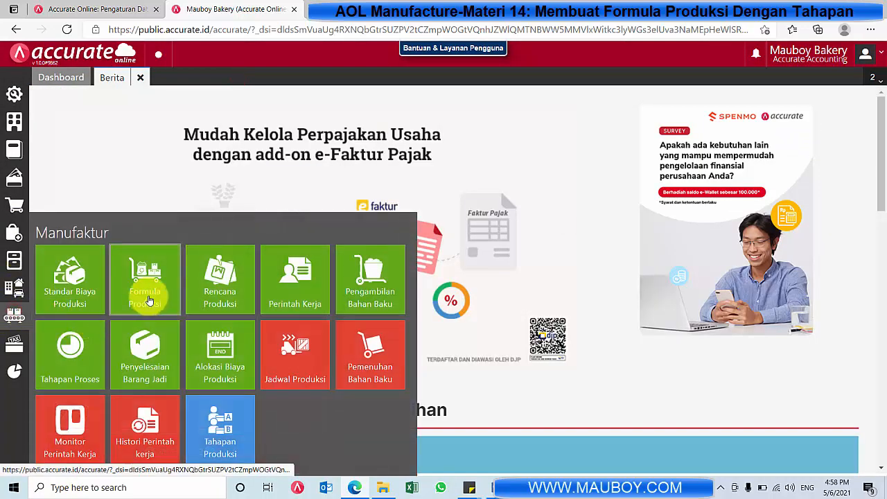
click(147, 298)
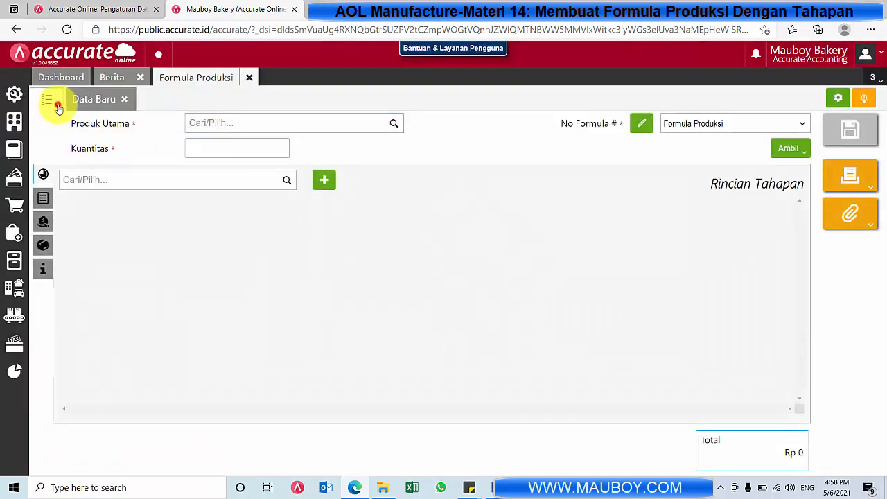
click(58, 105)
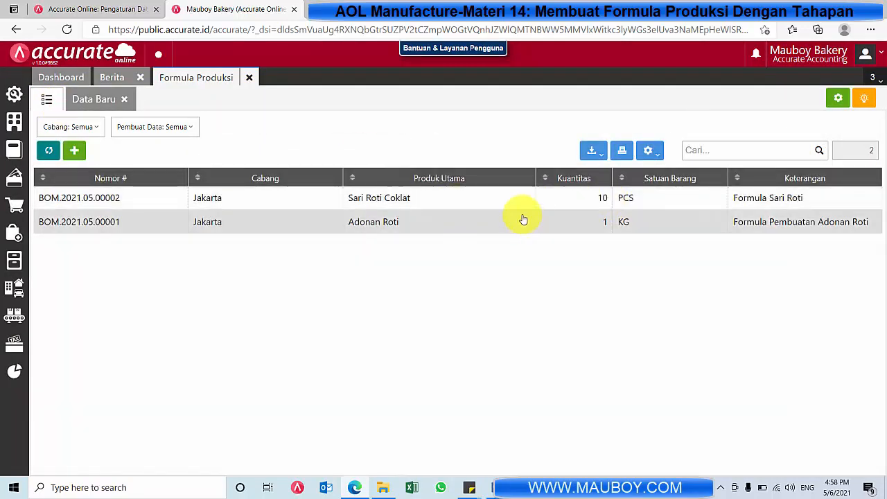
click(529, 205)
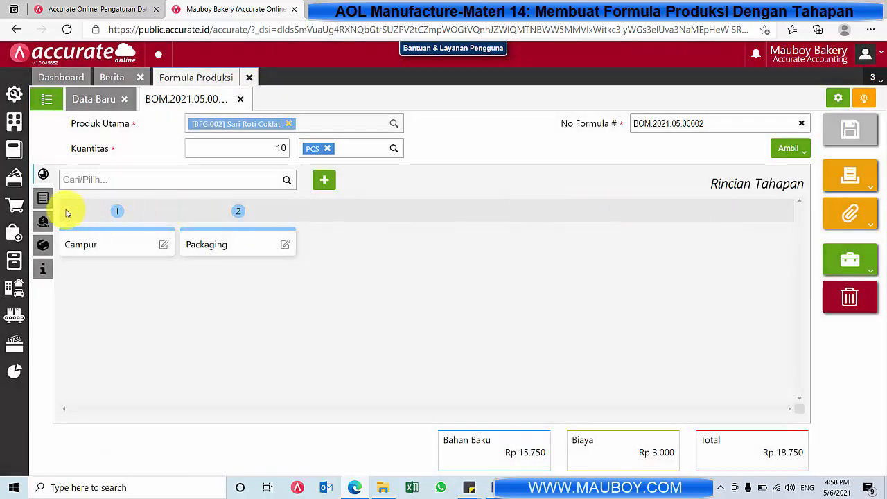
Check which production stage is assigned to each raw material of the Sari Roti Coklat formula.
click(43, 198)
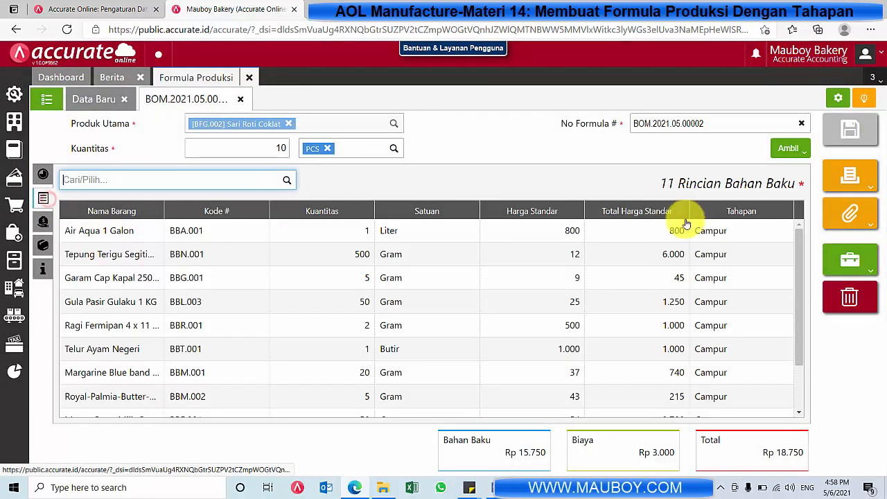
scroll(724, 293, down, 2)
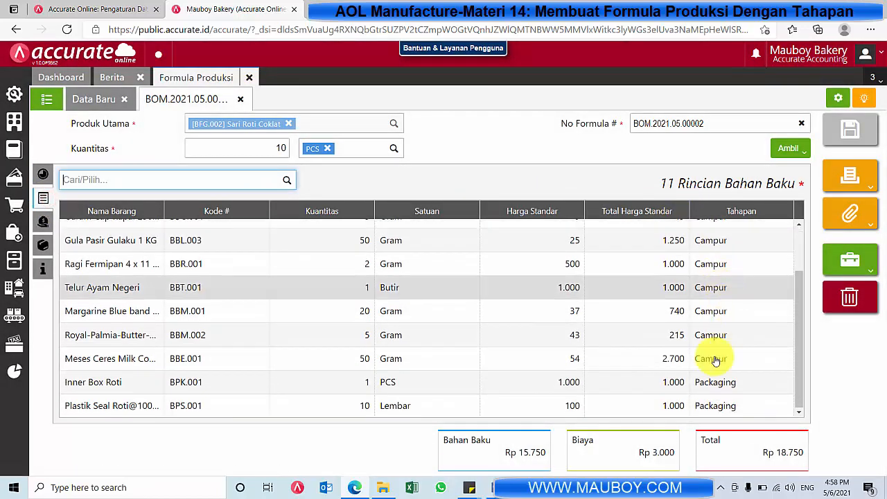
scroll(703, 333, up, 3)
scroll(707, 318, down, 3)
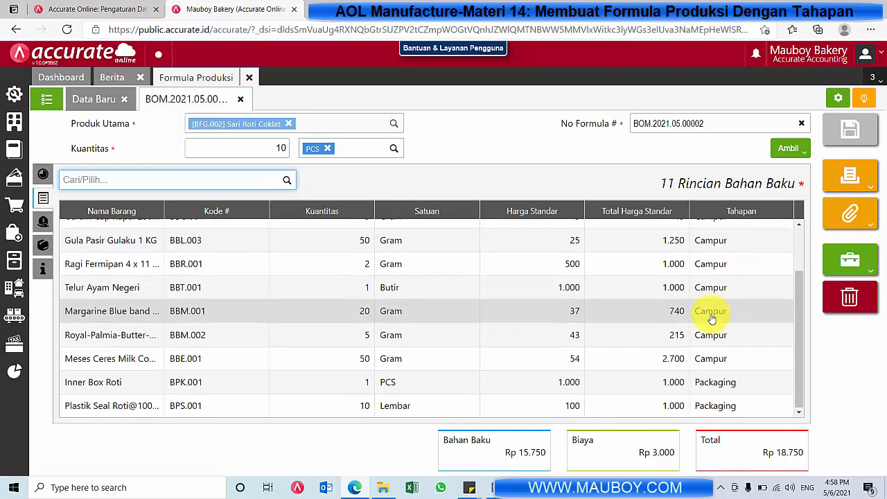
Inspect the Gas Elpiji and Gaji Karyawan Produksi cost details for an assigned production stage, without changing them.
click(43, 222)
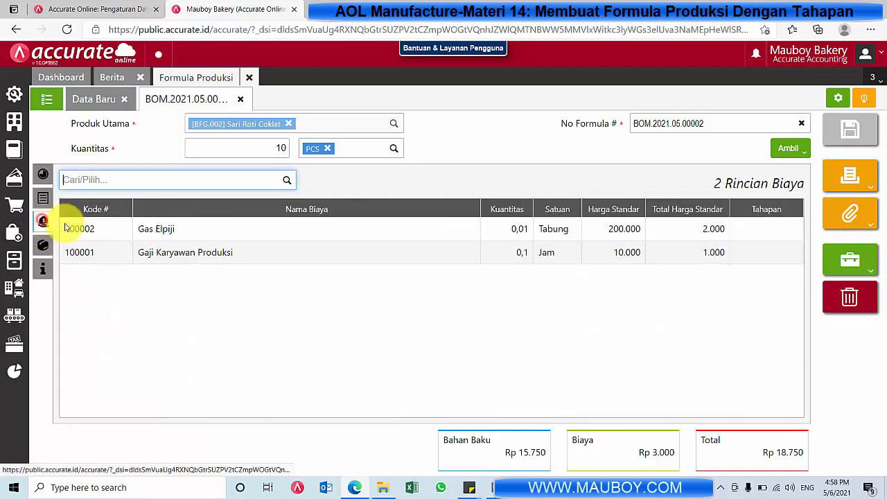
click(761, 233)
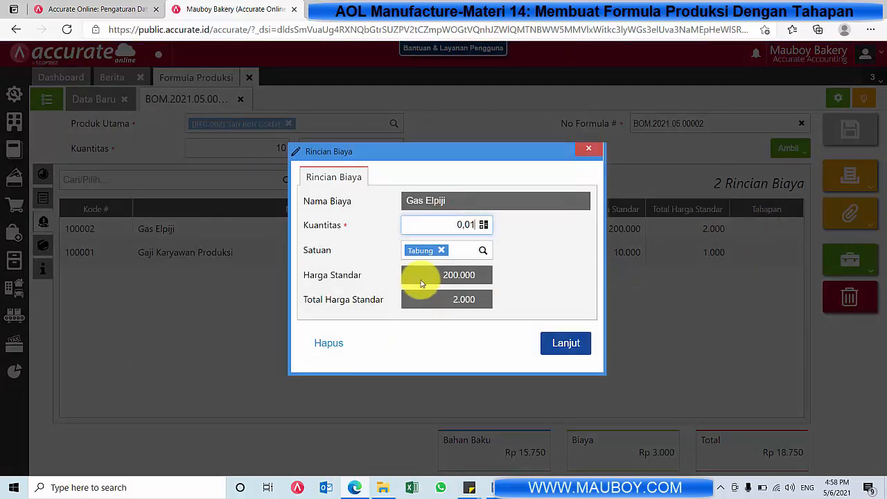
click(589, 148)
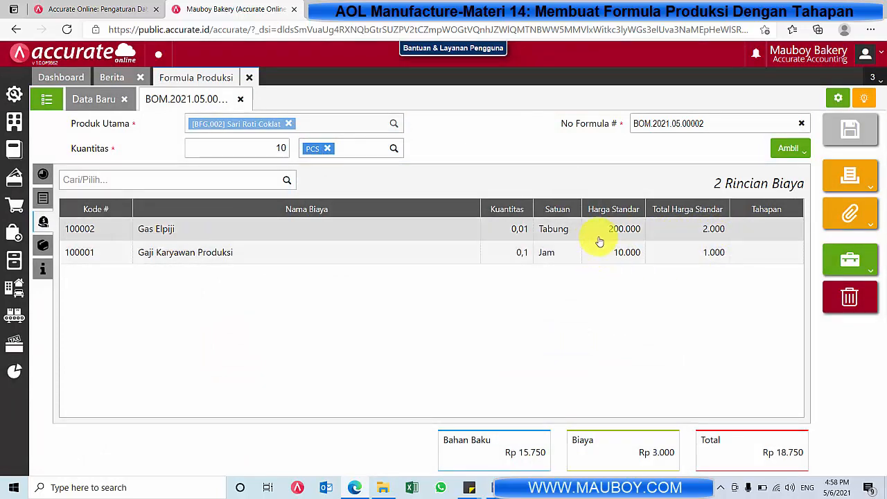
click(198, 252)
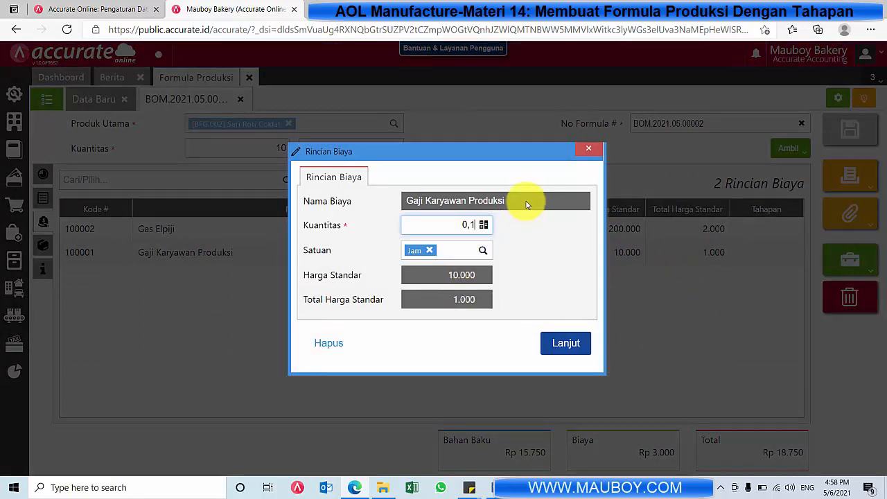
click(598, 151)
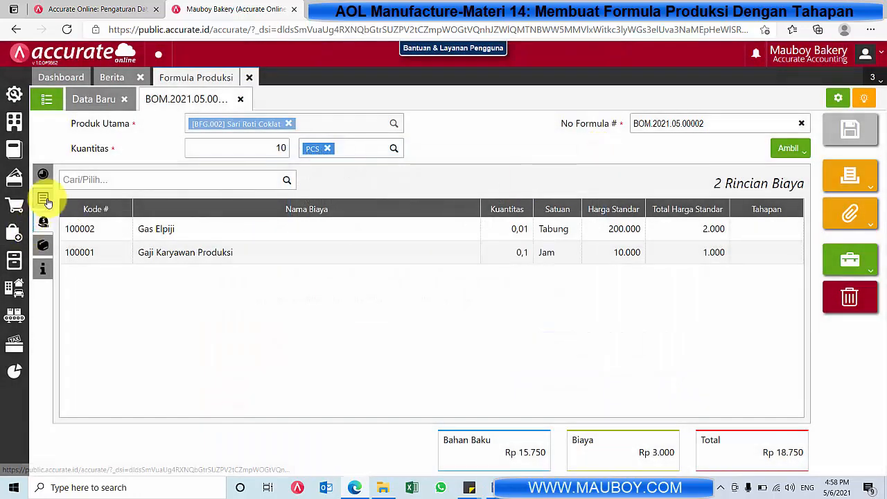
Compare the stages of the raw materials with those of the cost details, and recheck the Gas Elpiji entry.
click(43, 199)
click(43, 222)
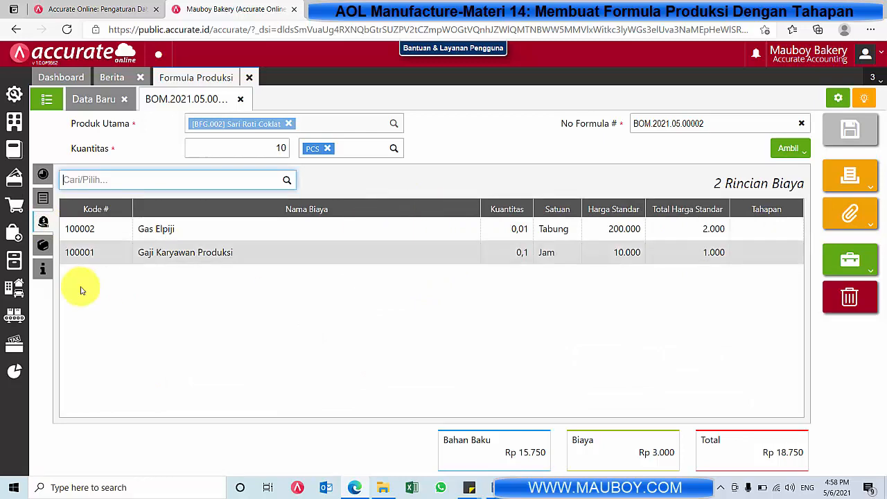
click(42, 200)
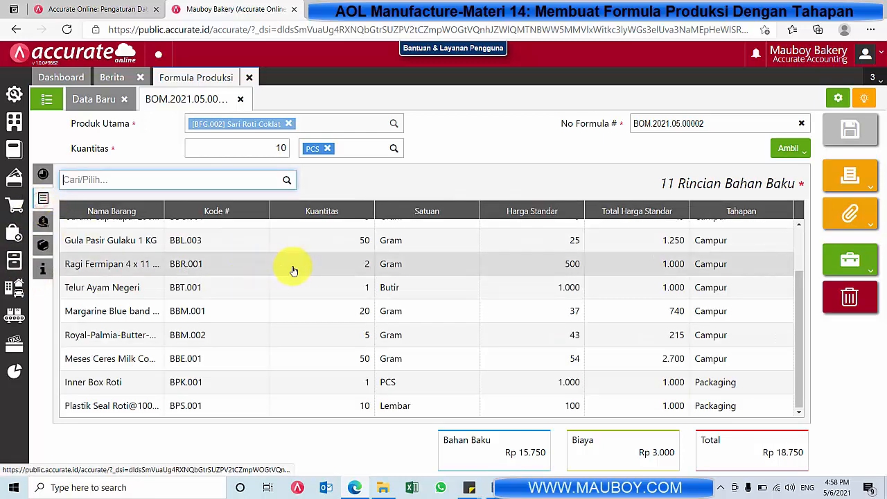
scroll(332, 273, up, 3)
scroll(378, 283, down, 3)
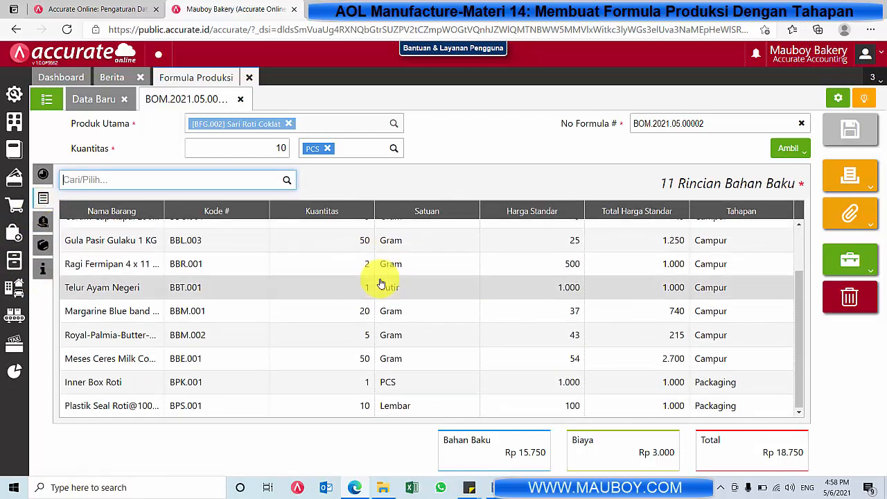
click(38, 223)
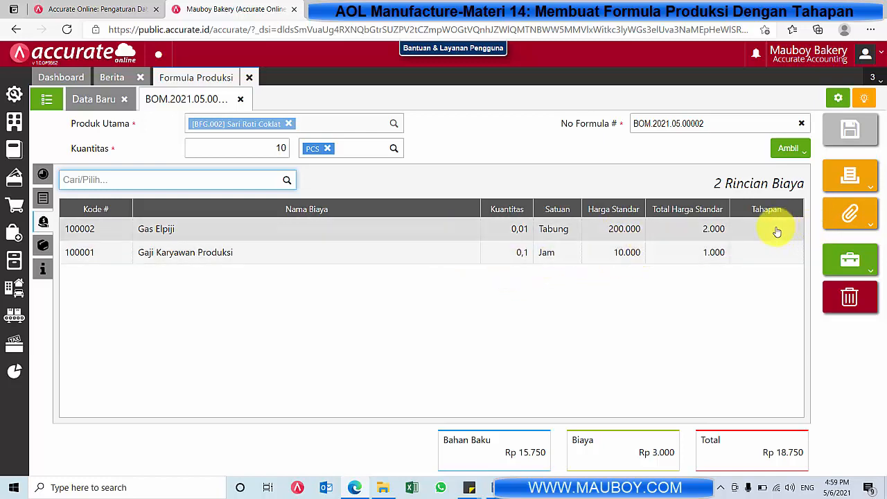
click(752, 235)
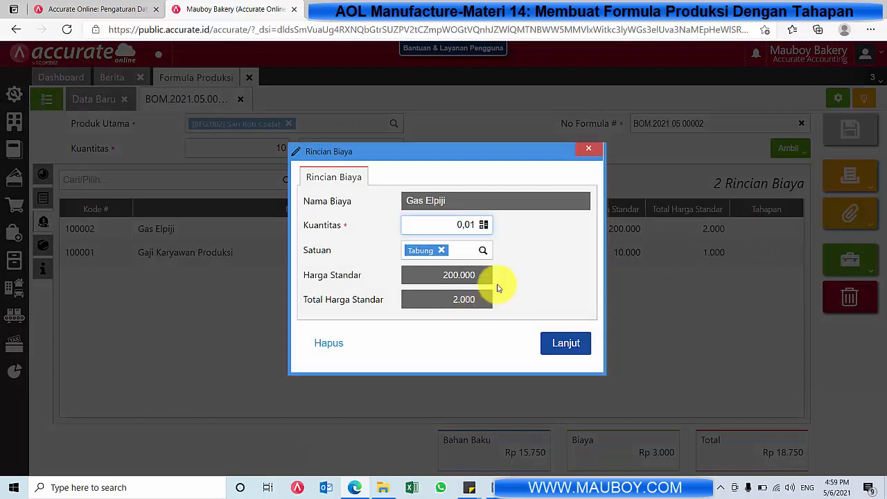
click(590, 152)
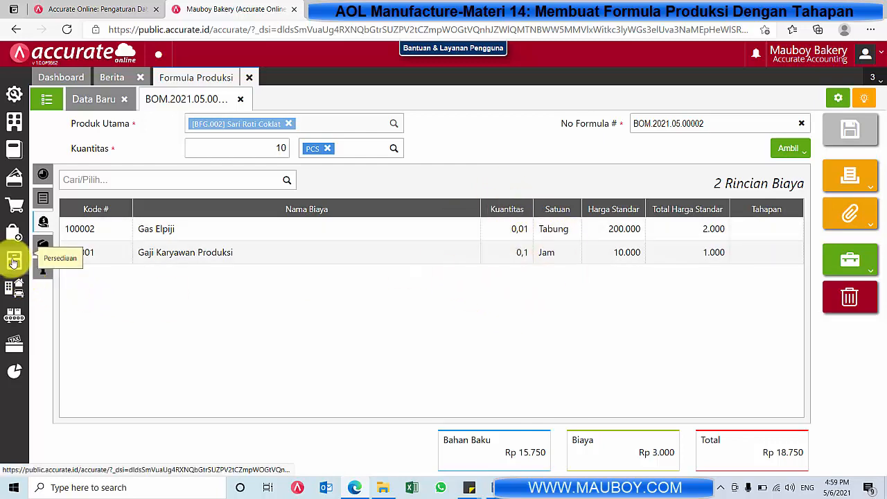
Check the Cabang options in a blank Alokasi Biaya Produksi form, close it, and return to the production formula list.
mouse_move(18, 315)
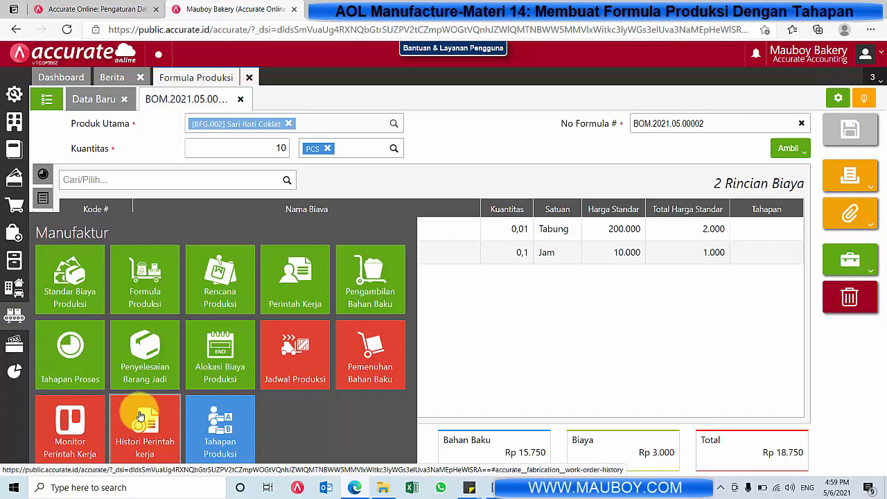
click(231, 361)
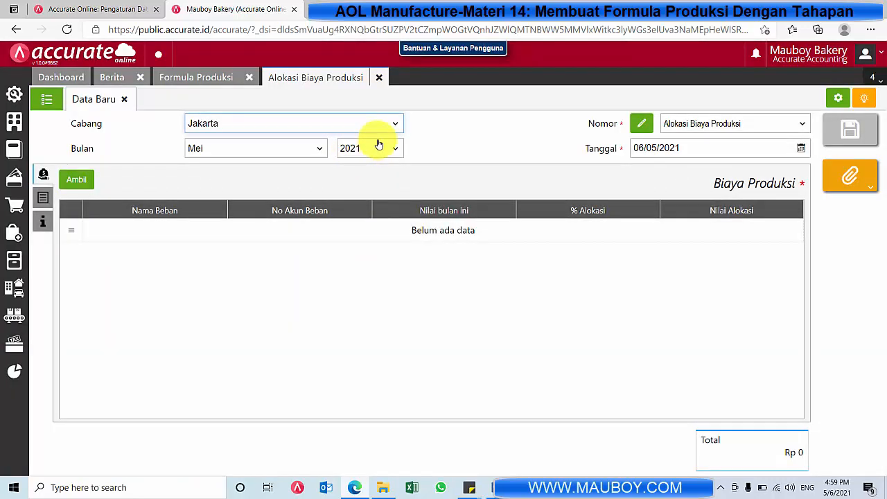
click(372, 128)
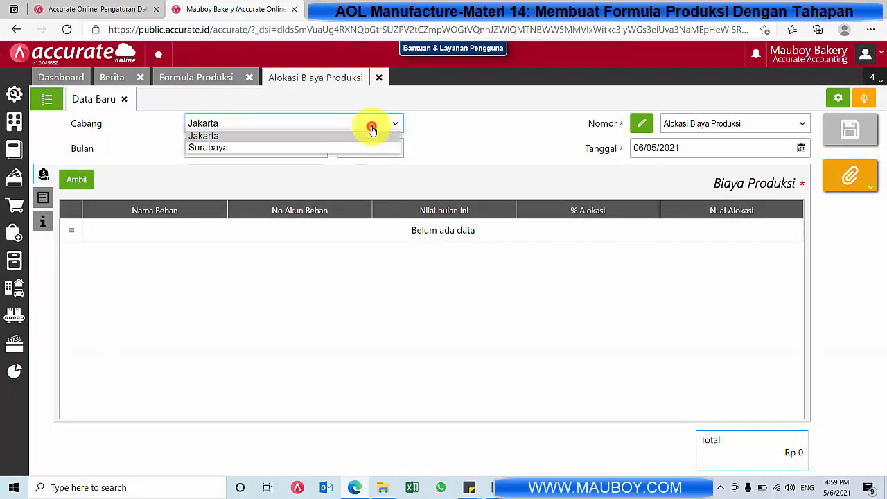
click(371, 125)
click(379, 77)
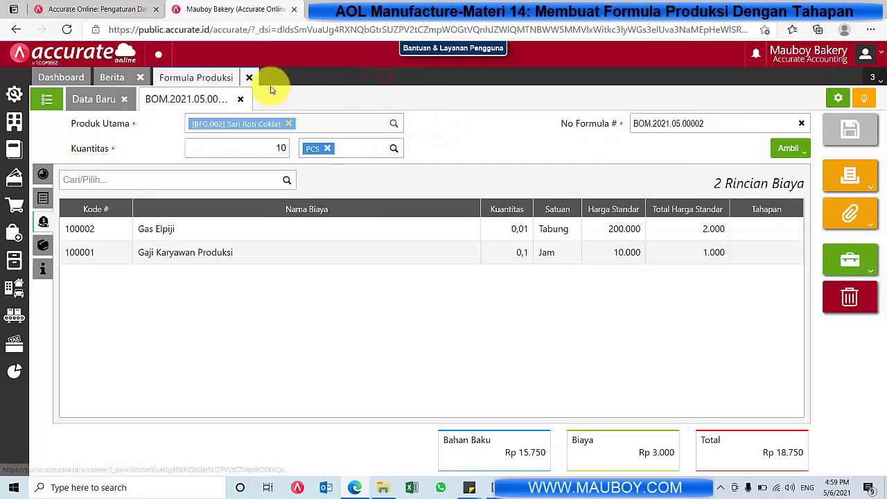
click(240, 101)
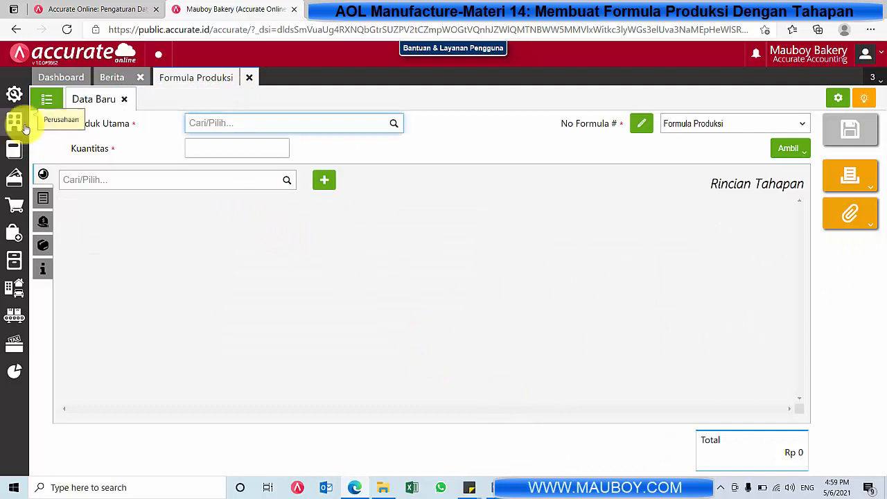
click(47, 99)
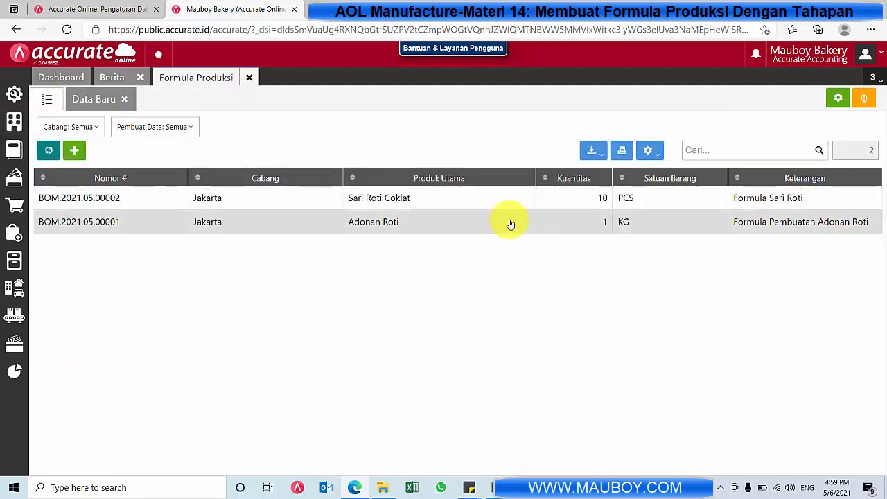